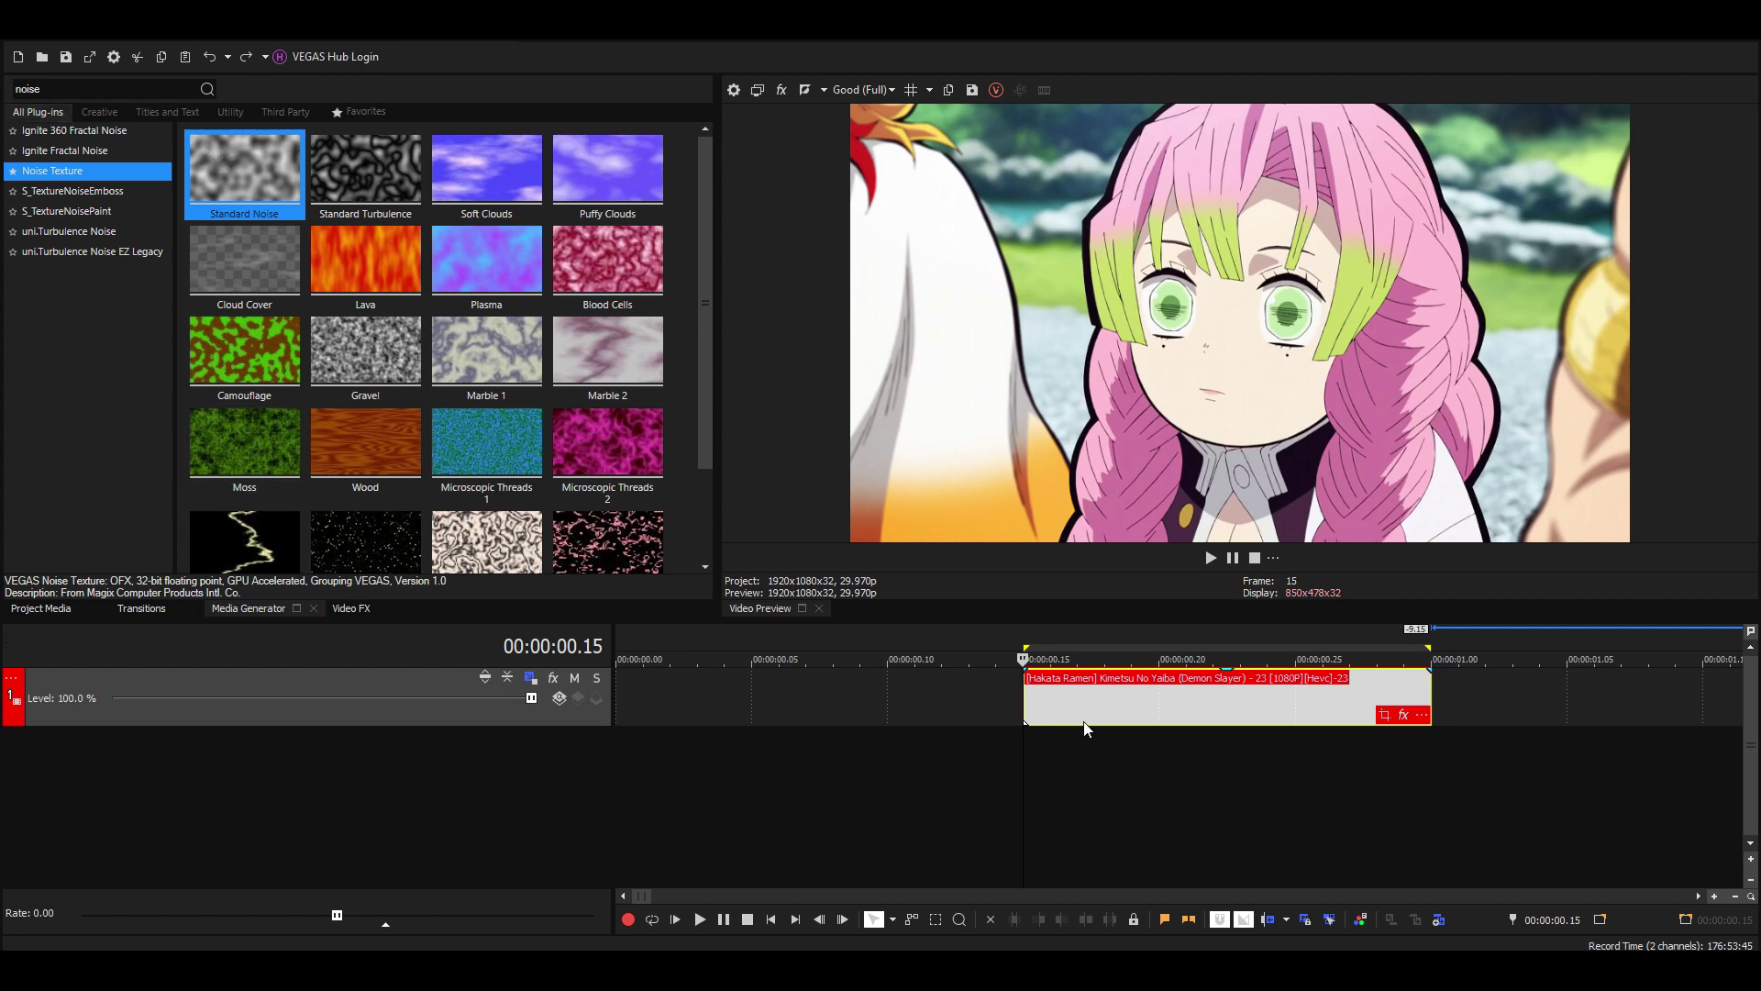
- Add a Standard Noise texture on a new track above the anime clip, trimmed to the clip's end
{"action": "left_click_drag", "start_coordinate": [1051, 695], "coordinate": [1050, 757]}
{"action": "left_click_drag", "start_coordinate": [292, 206], "coordinate": [1046, 698]}
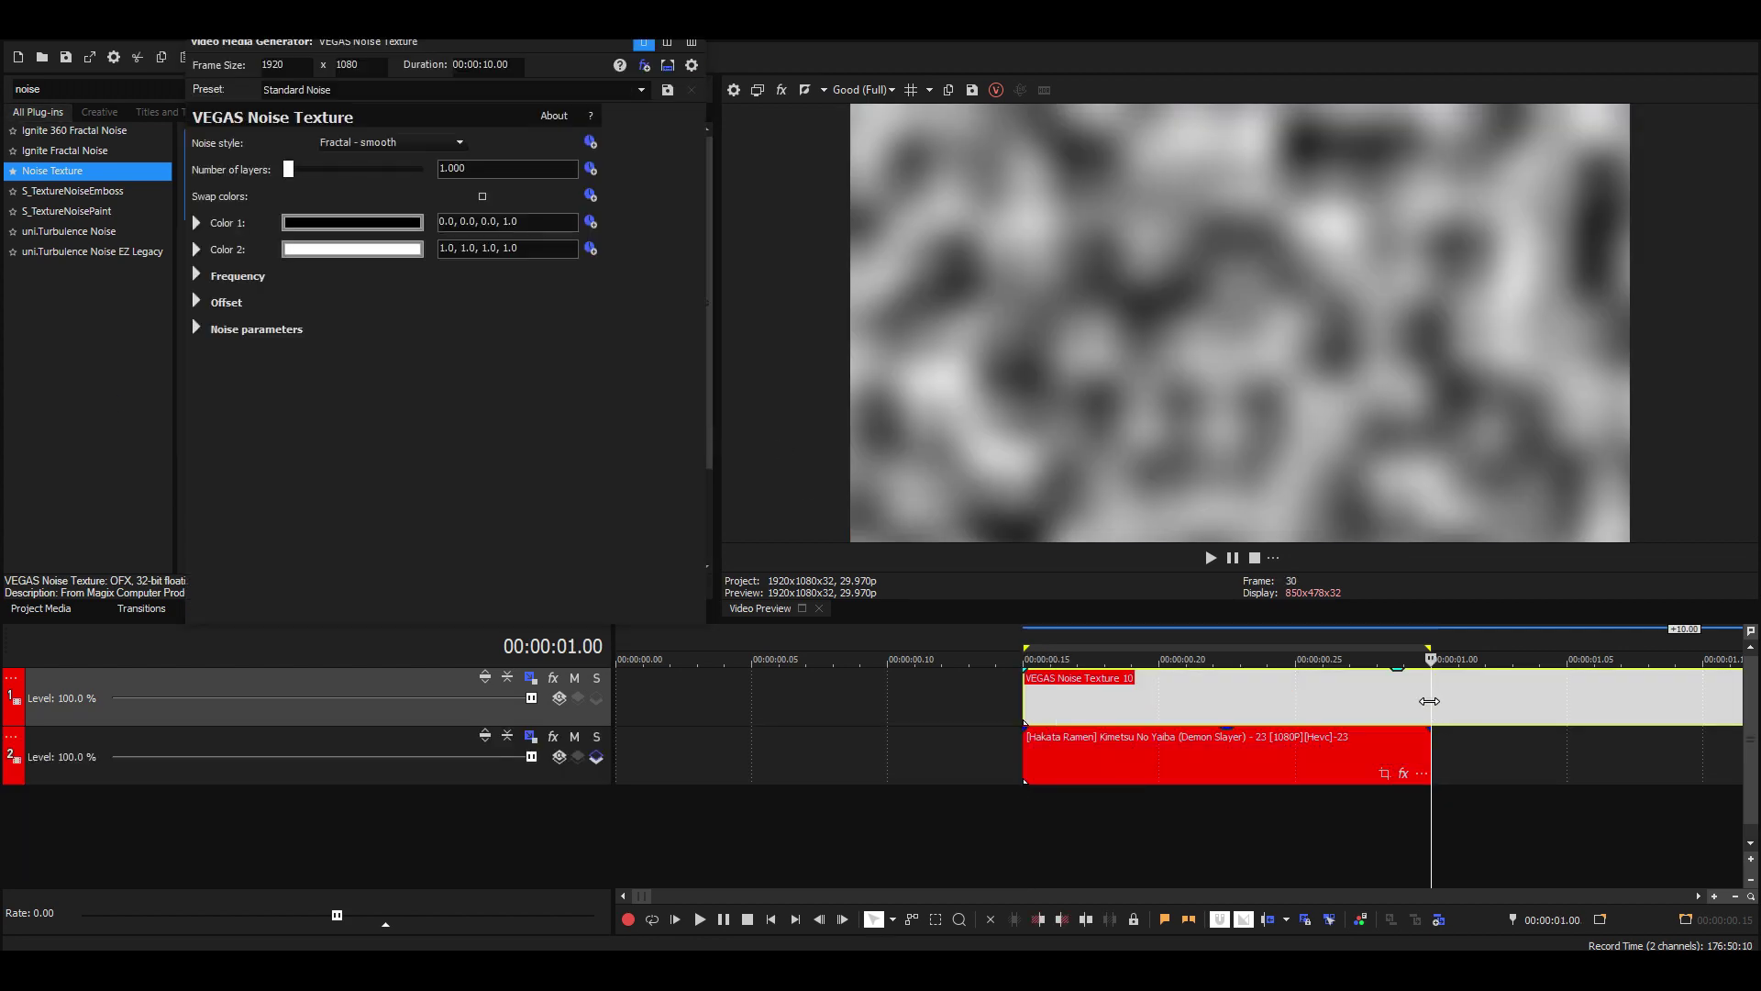
{"action": "key", "text": "s"}
{"action": "key", "text": "Delete"}
{"action": "left_click", "coordinate": [1158, 695]}
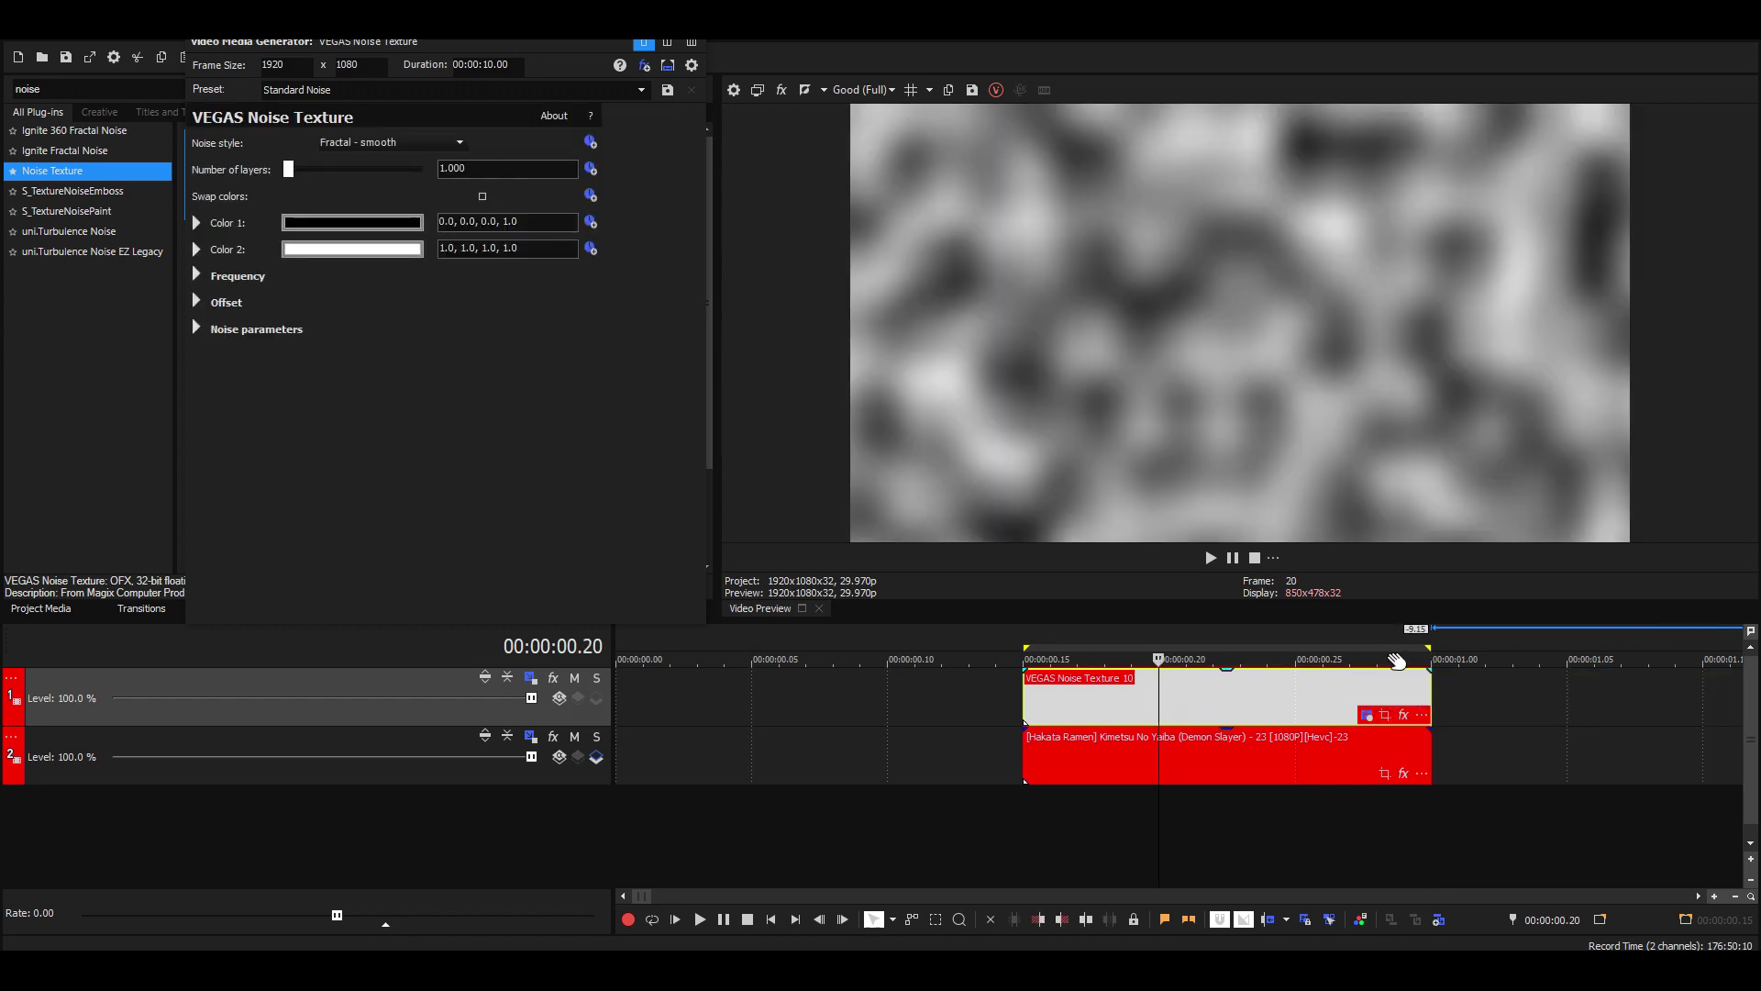
{"action": "left_click", "coordinate": [644, 47]}
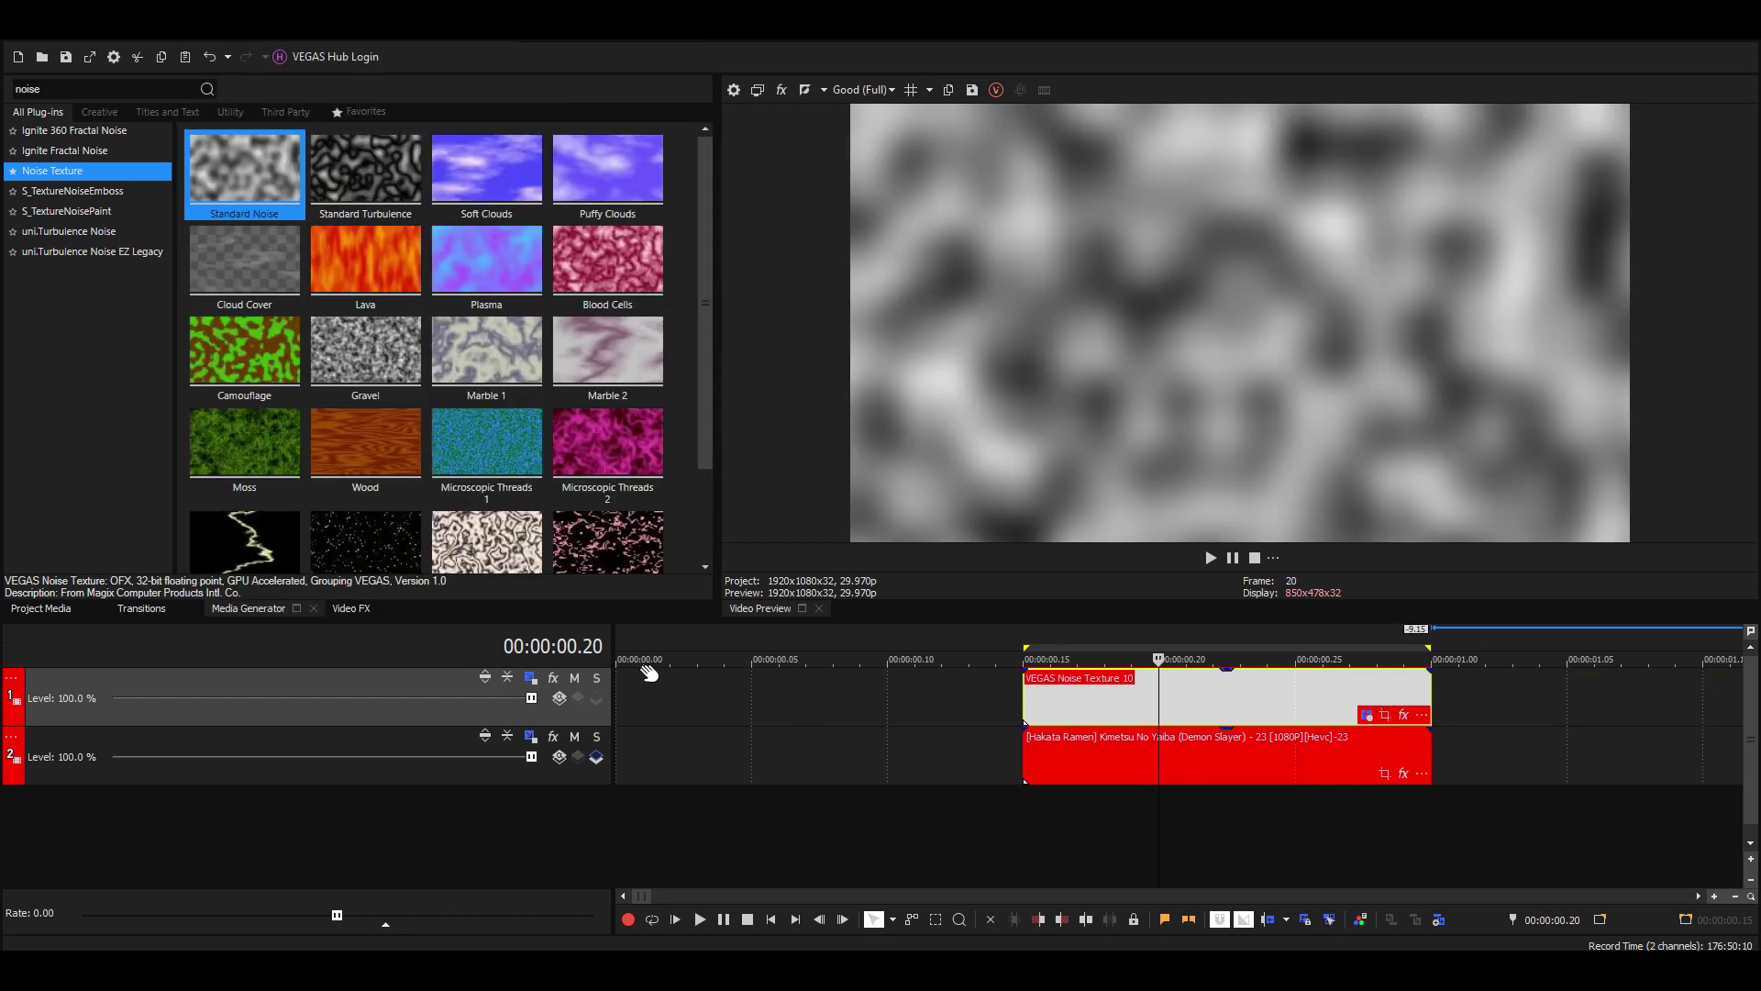
- Set the noise track's compositing mode to a custom Displacement Map compositor
{"action": "left_click", "coordinate": [559, 698]}
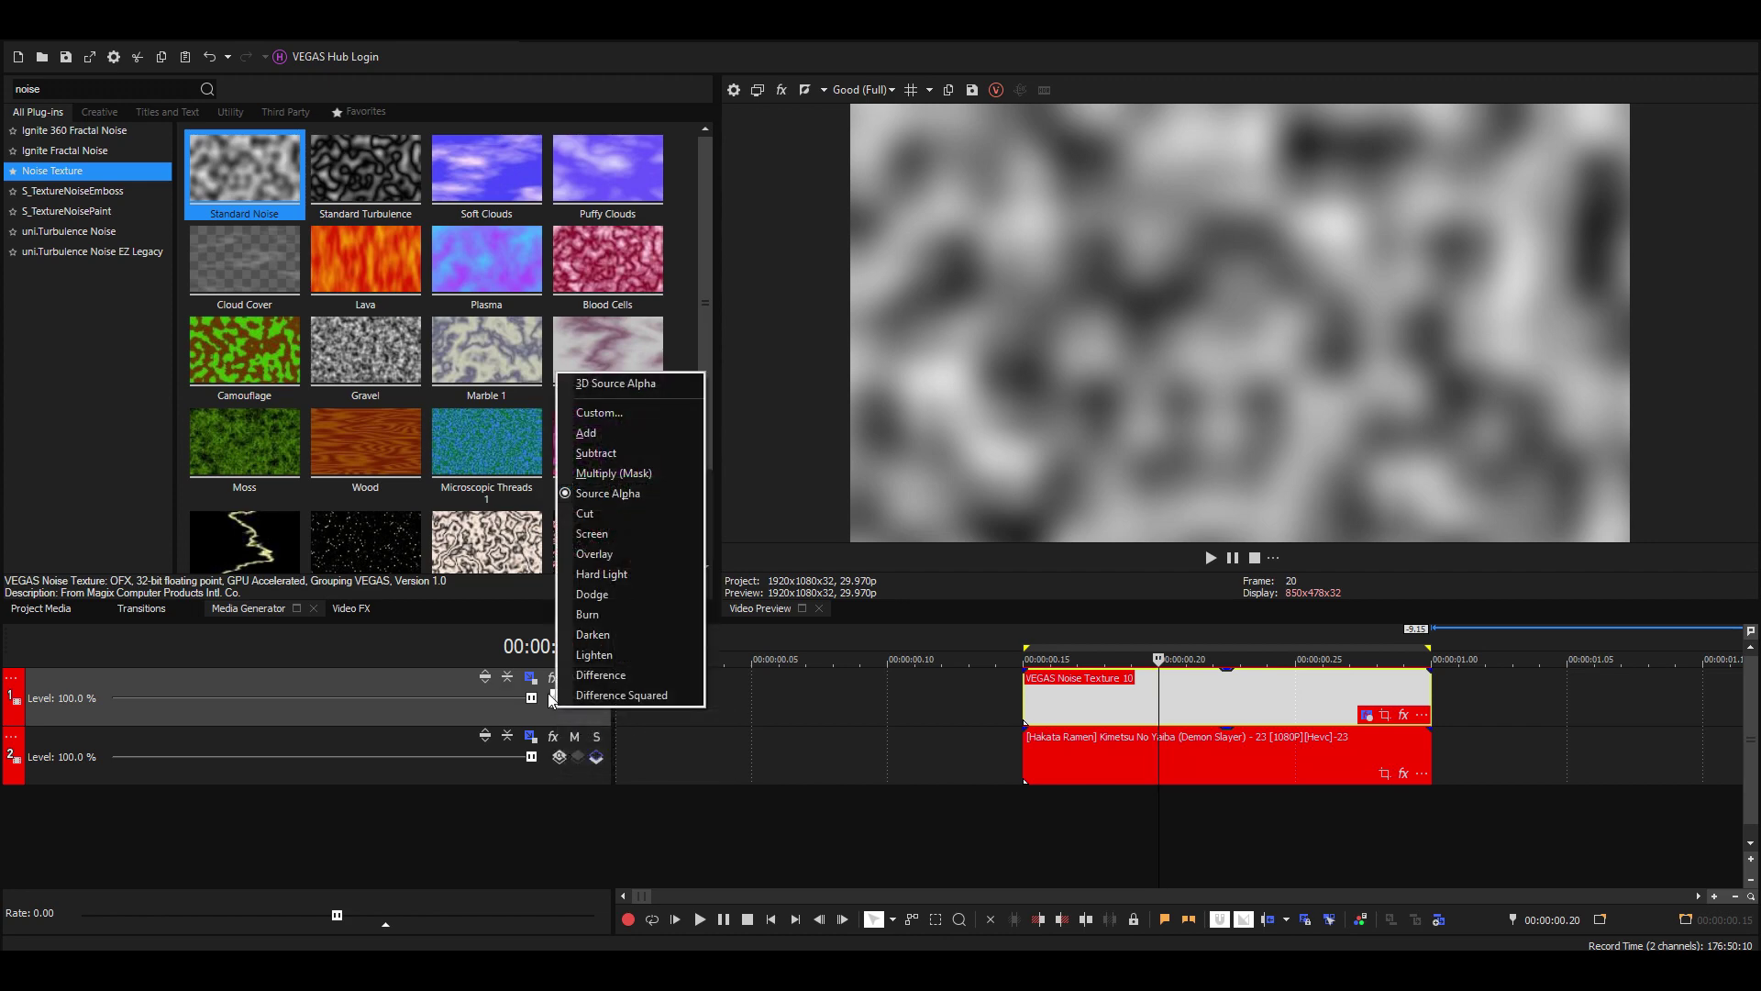
{"action": "left_click", "coordinate": [628, 408]}
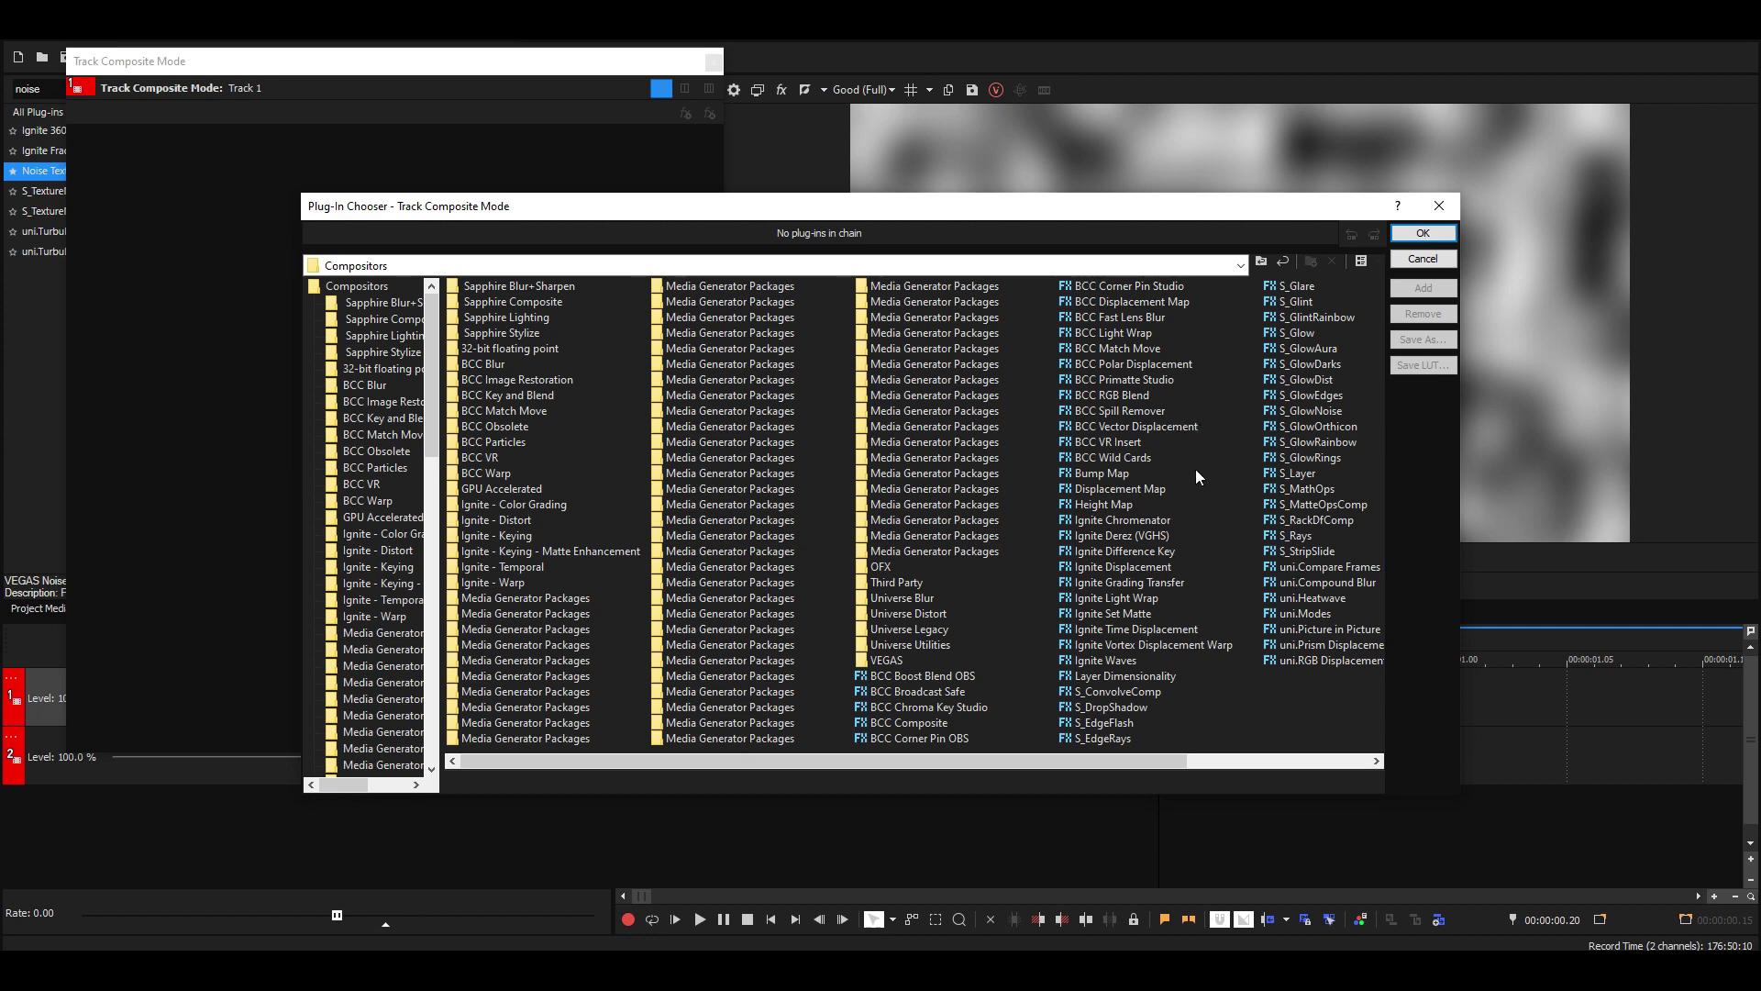
{"action": "left_click", "coordinate": [1153, 487]}
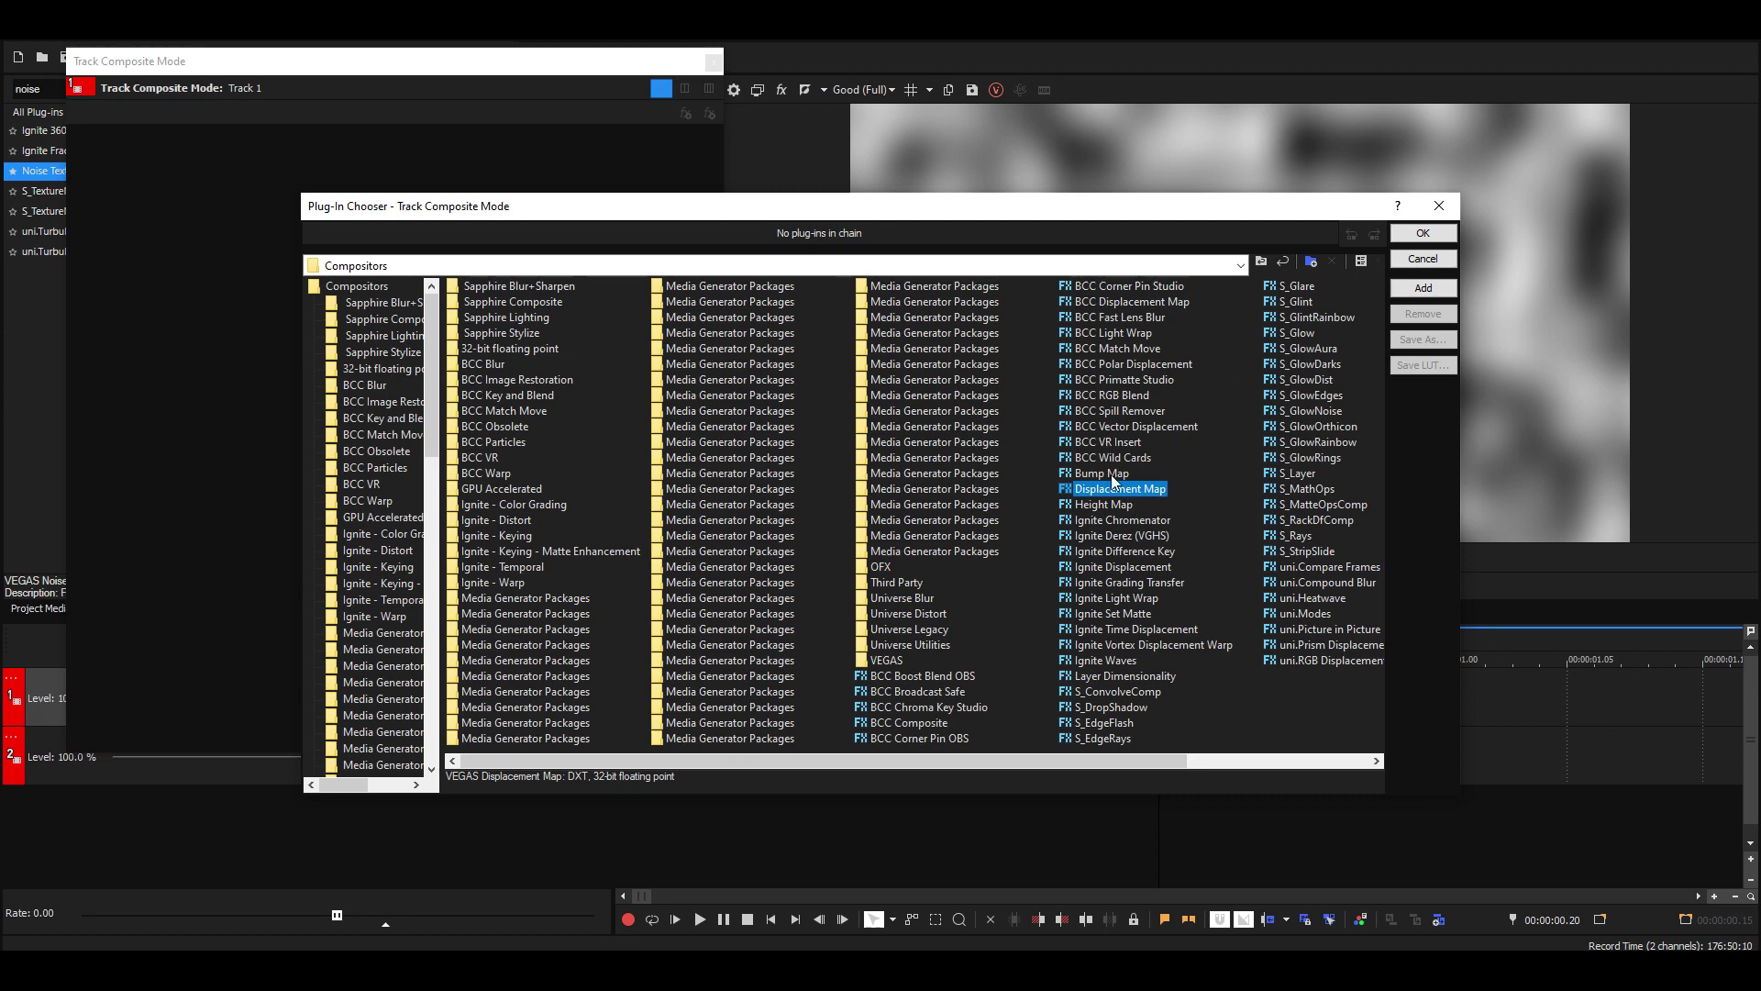
{"action": "left_click", "coordinate": [1423, 288]}
{"action": "left_click", "coordinate": [1422, 233]}
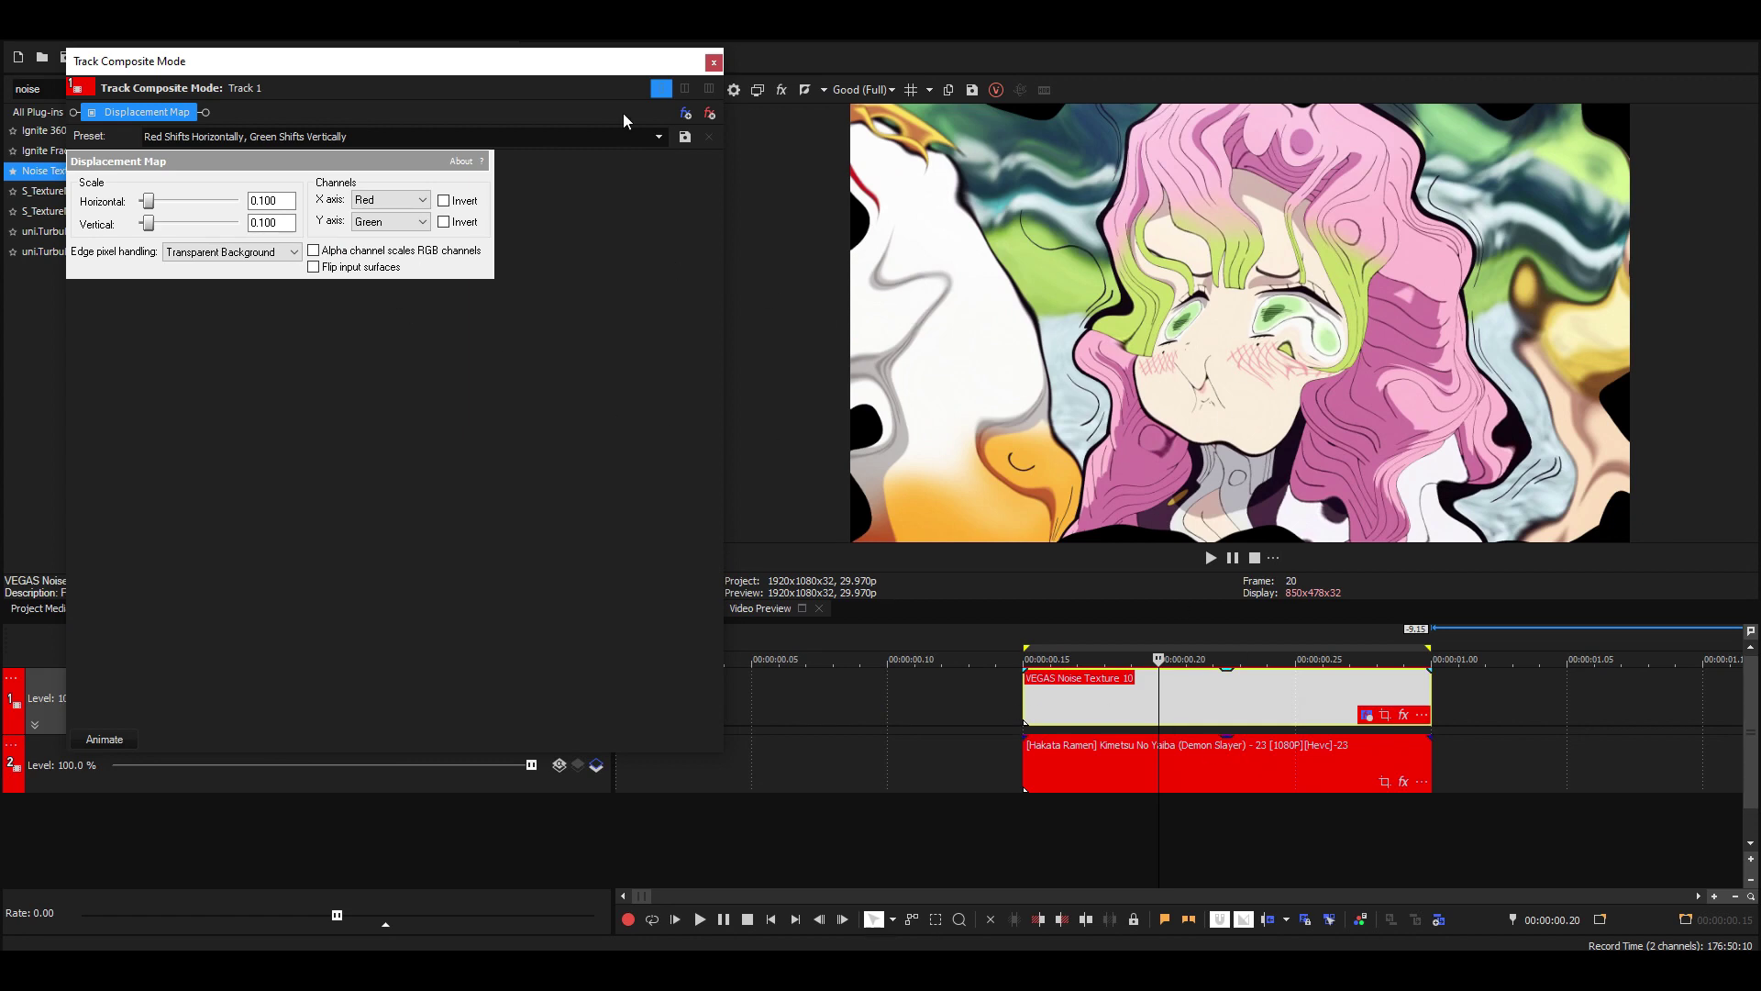
{"action": "left_click", "coordinate": [713, 61]}
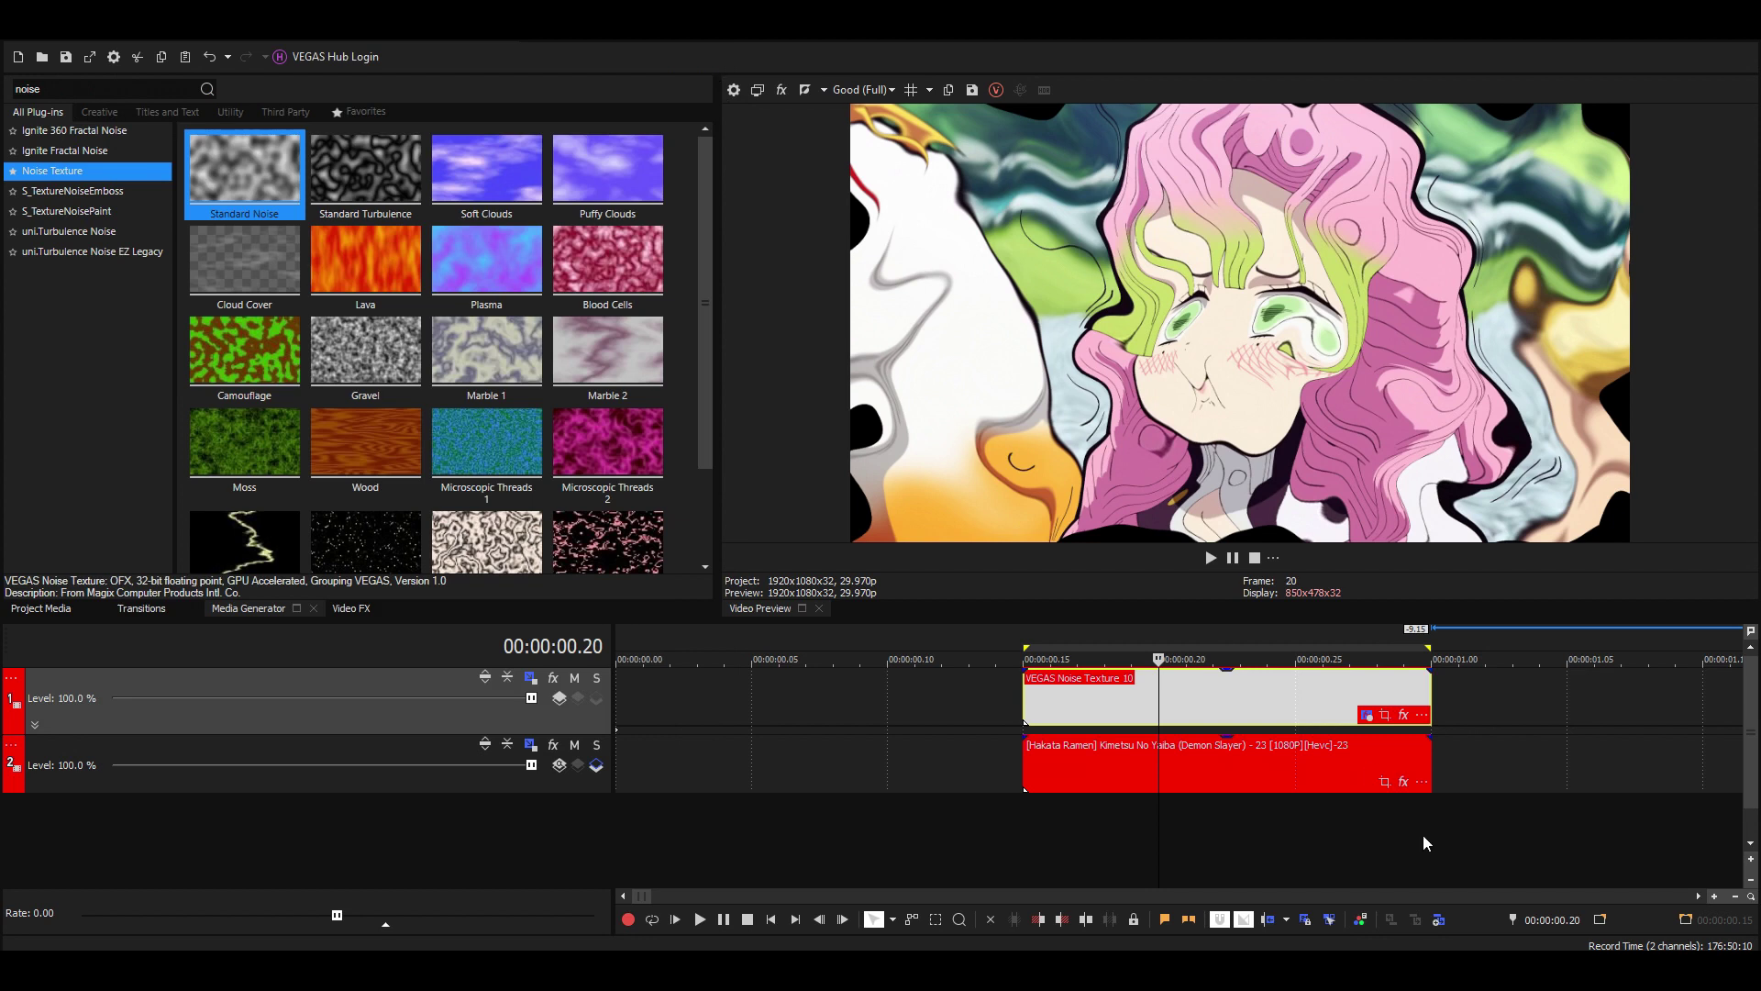
- Set the noise to 5 layers, Frequency X 0.001, Frequency Y 30 and Grain 1.0
{"action": "left_click", "coordinate": [1366, 714]}
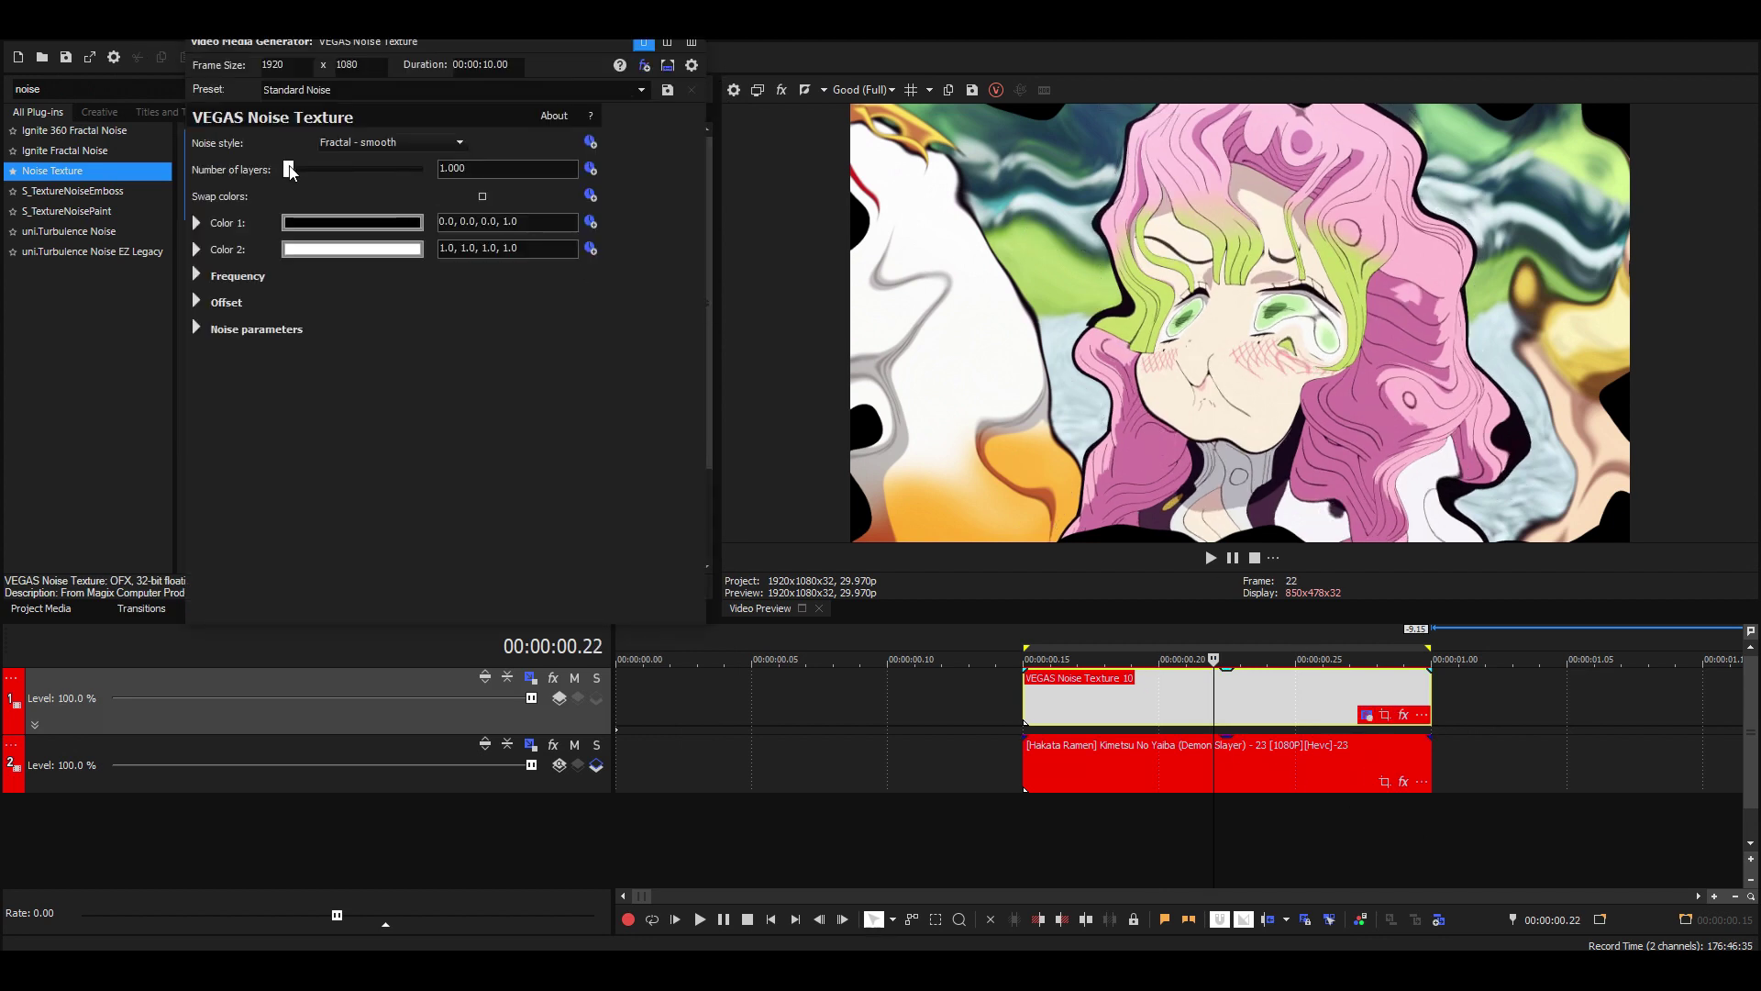
{"action": "left_click_drag", "start_coordinate": [290, 170], "coordinate": [423, 168]}
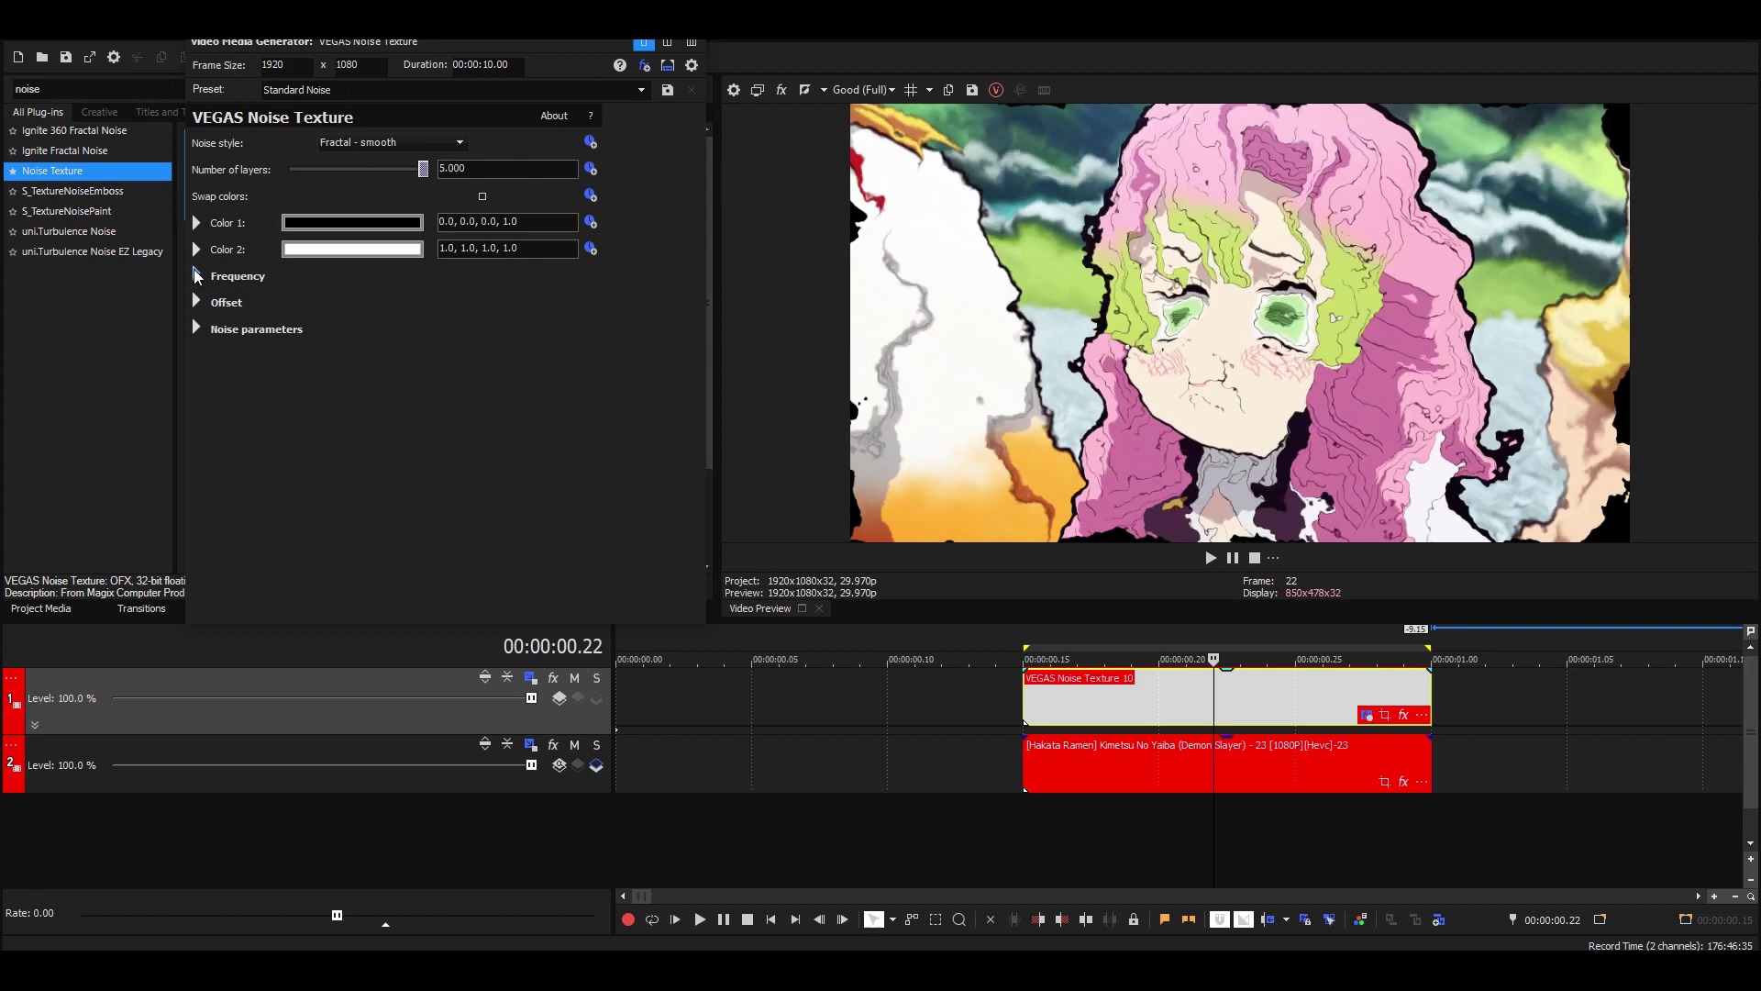
{"action": "left_click", "coordinate": [222, 279]}
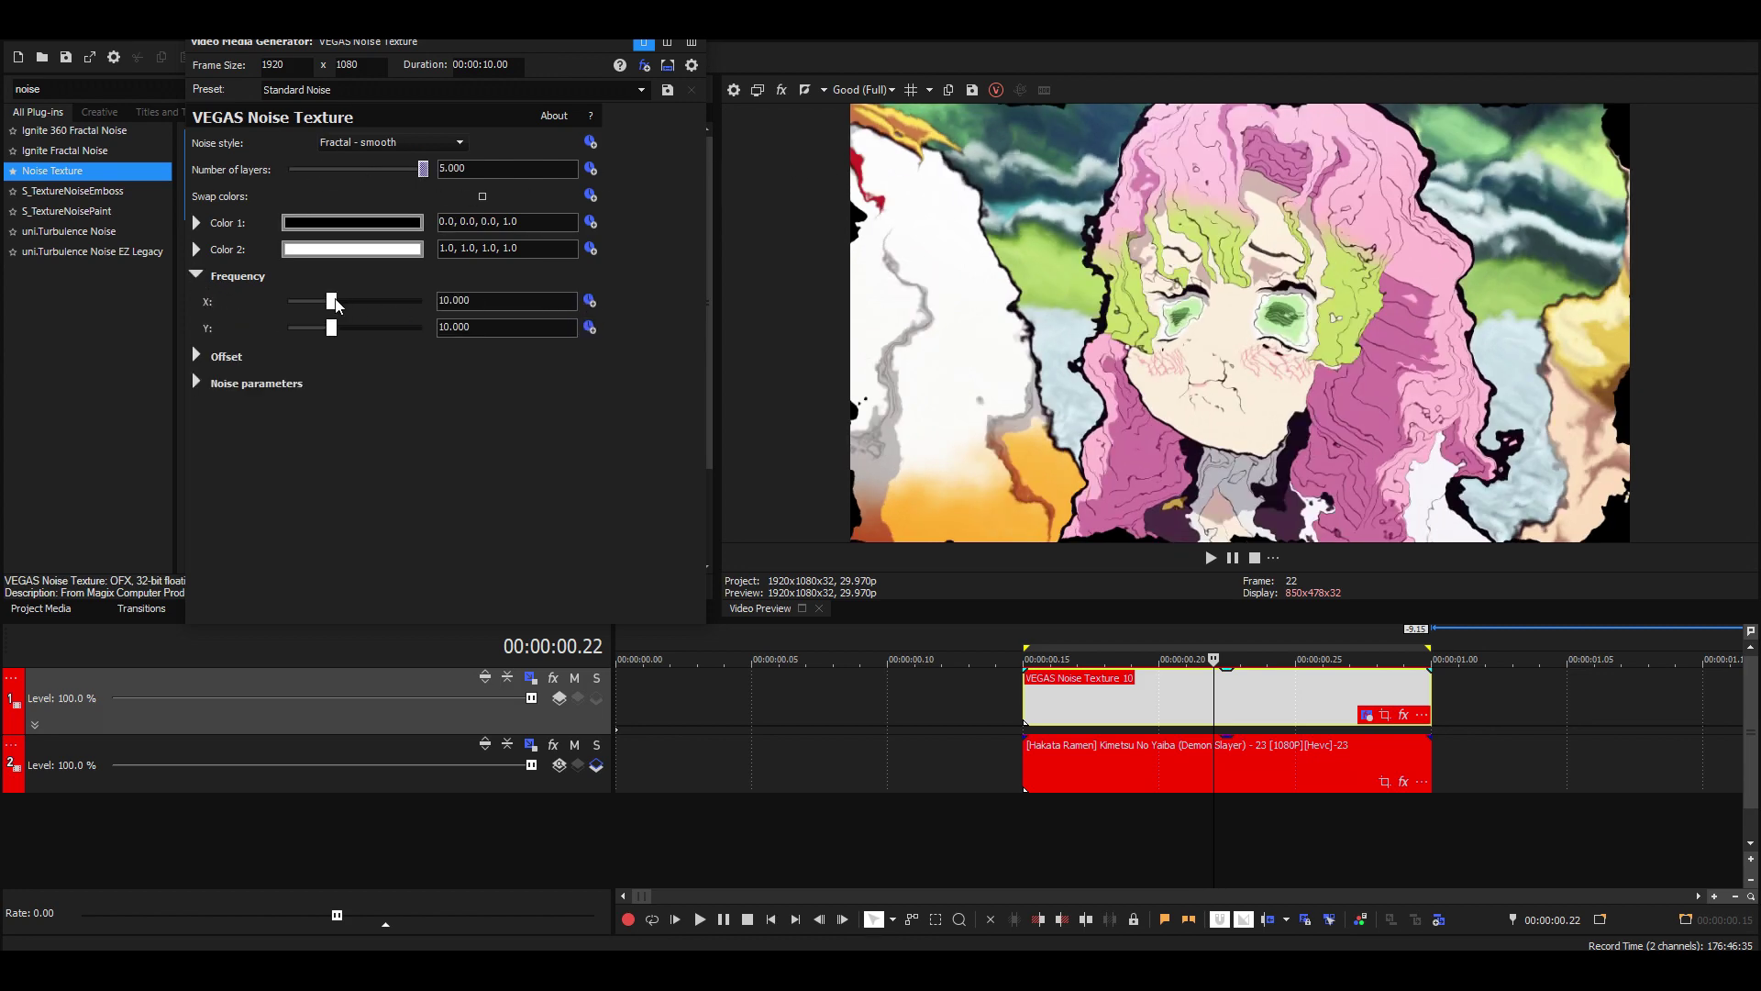
{"action": "mouse_move", "coordinate": [330, 301]}
{"action": "left_mouse_down"}
{"action": "mouse_move", "coordinate": [287, 300]}
{"action": "mouse_move", "coordinate": [426, 327]}
{"action": "left_mouse_up"}
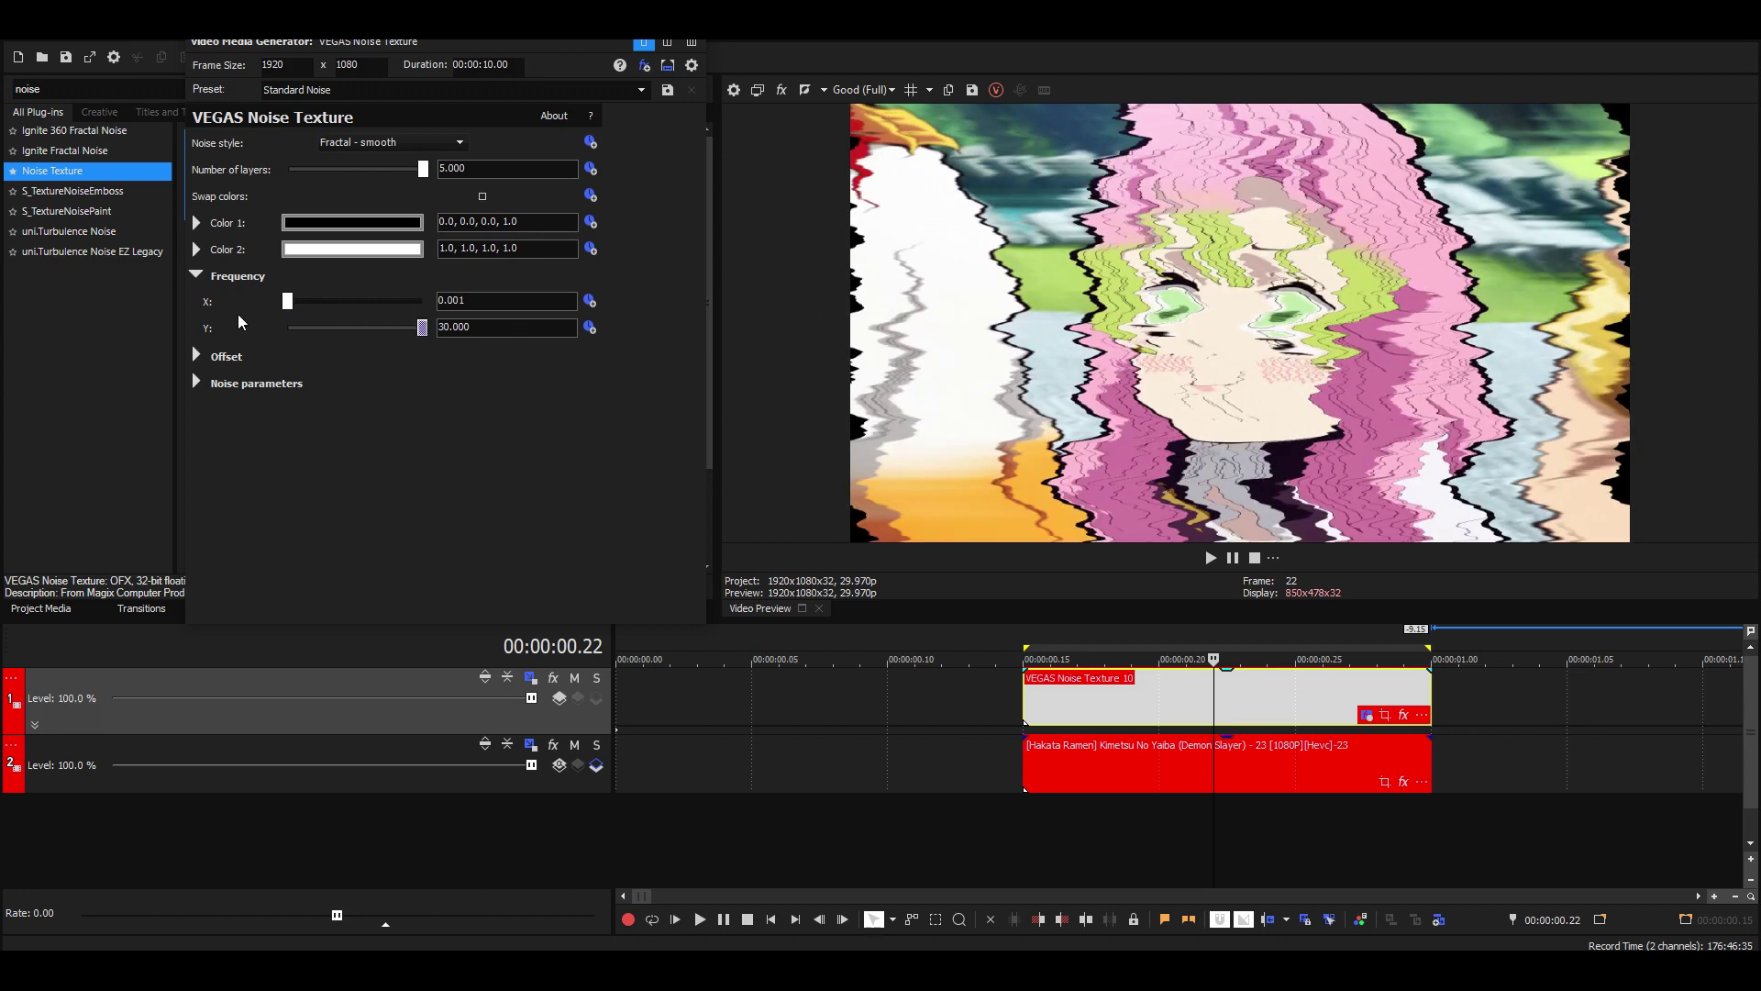
{"action": "left_click", "coordinate": [197, 382]}
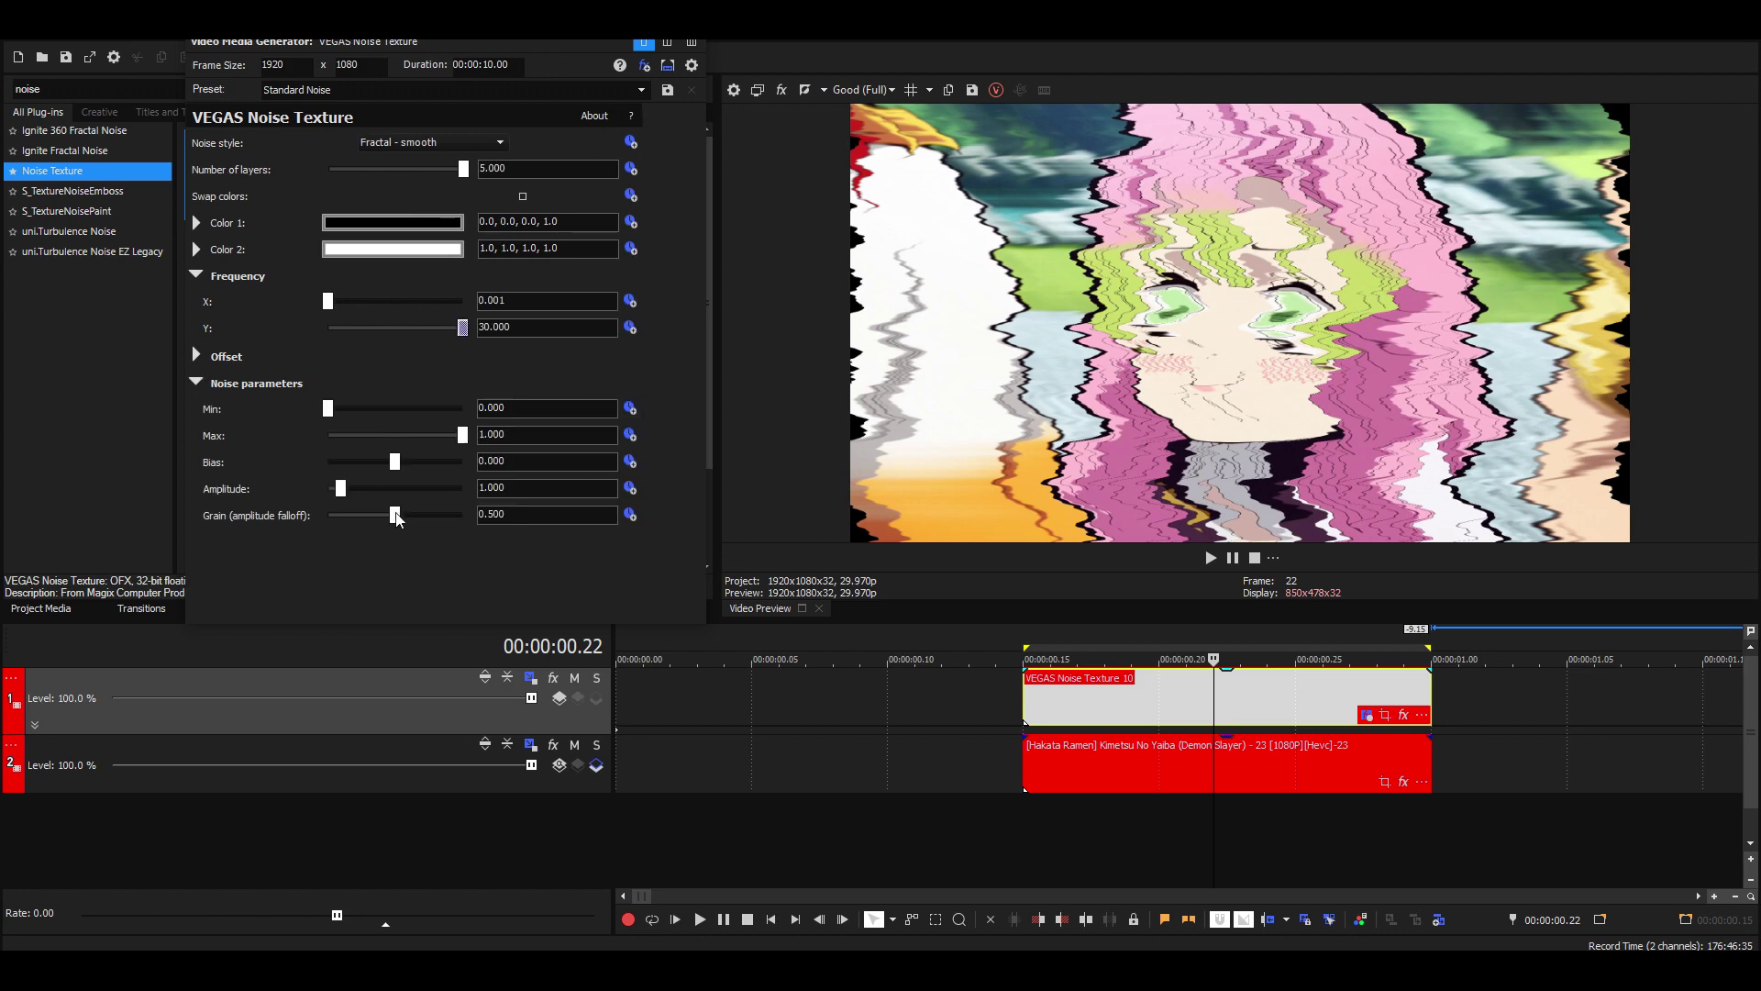
{"action": "left_click_drag", "start_coordinate": [394, 516], "coordinate": [484, 485]}
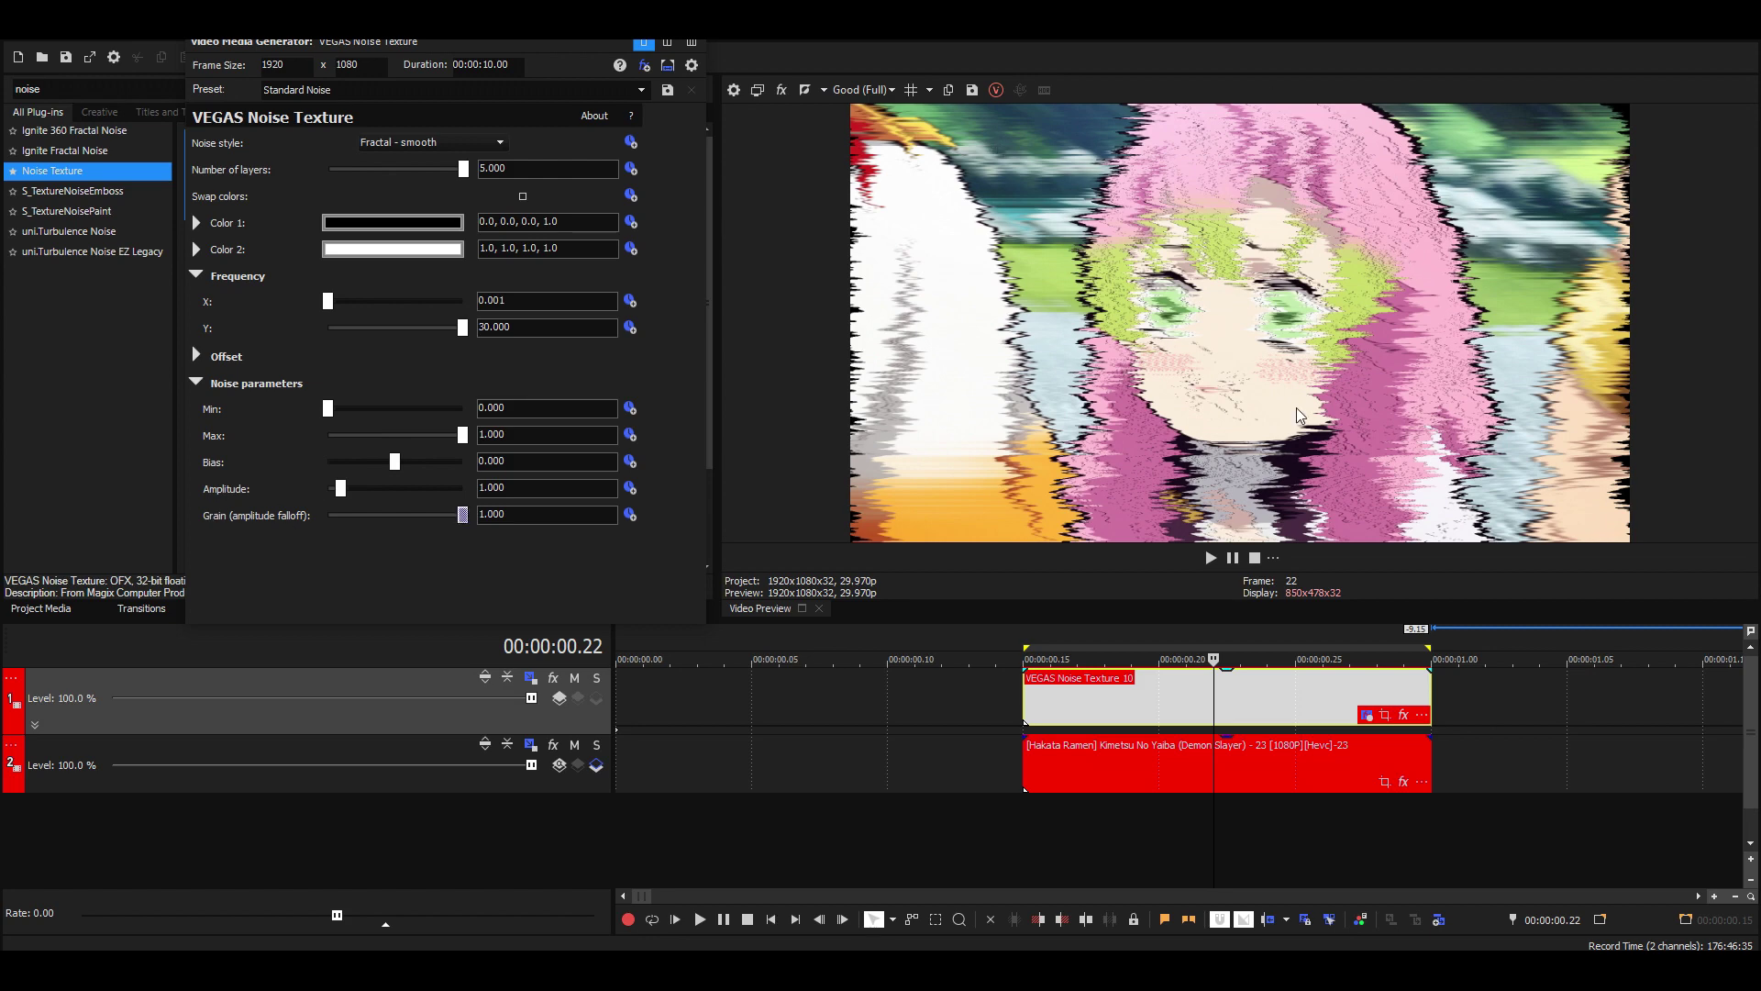
{"action": "key", "text": "Escape"}
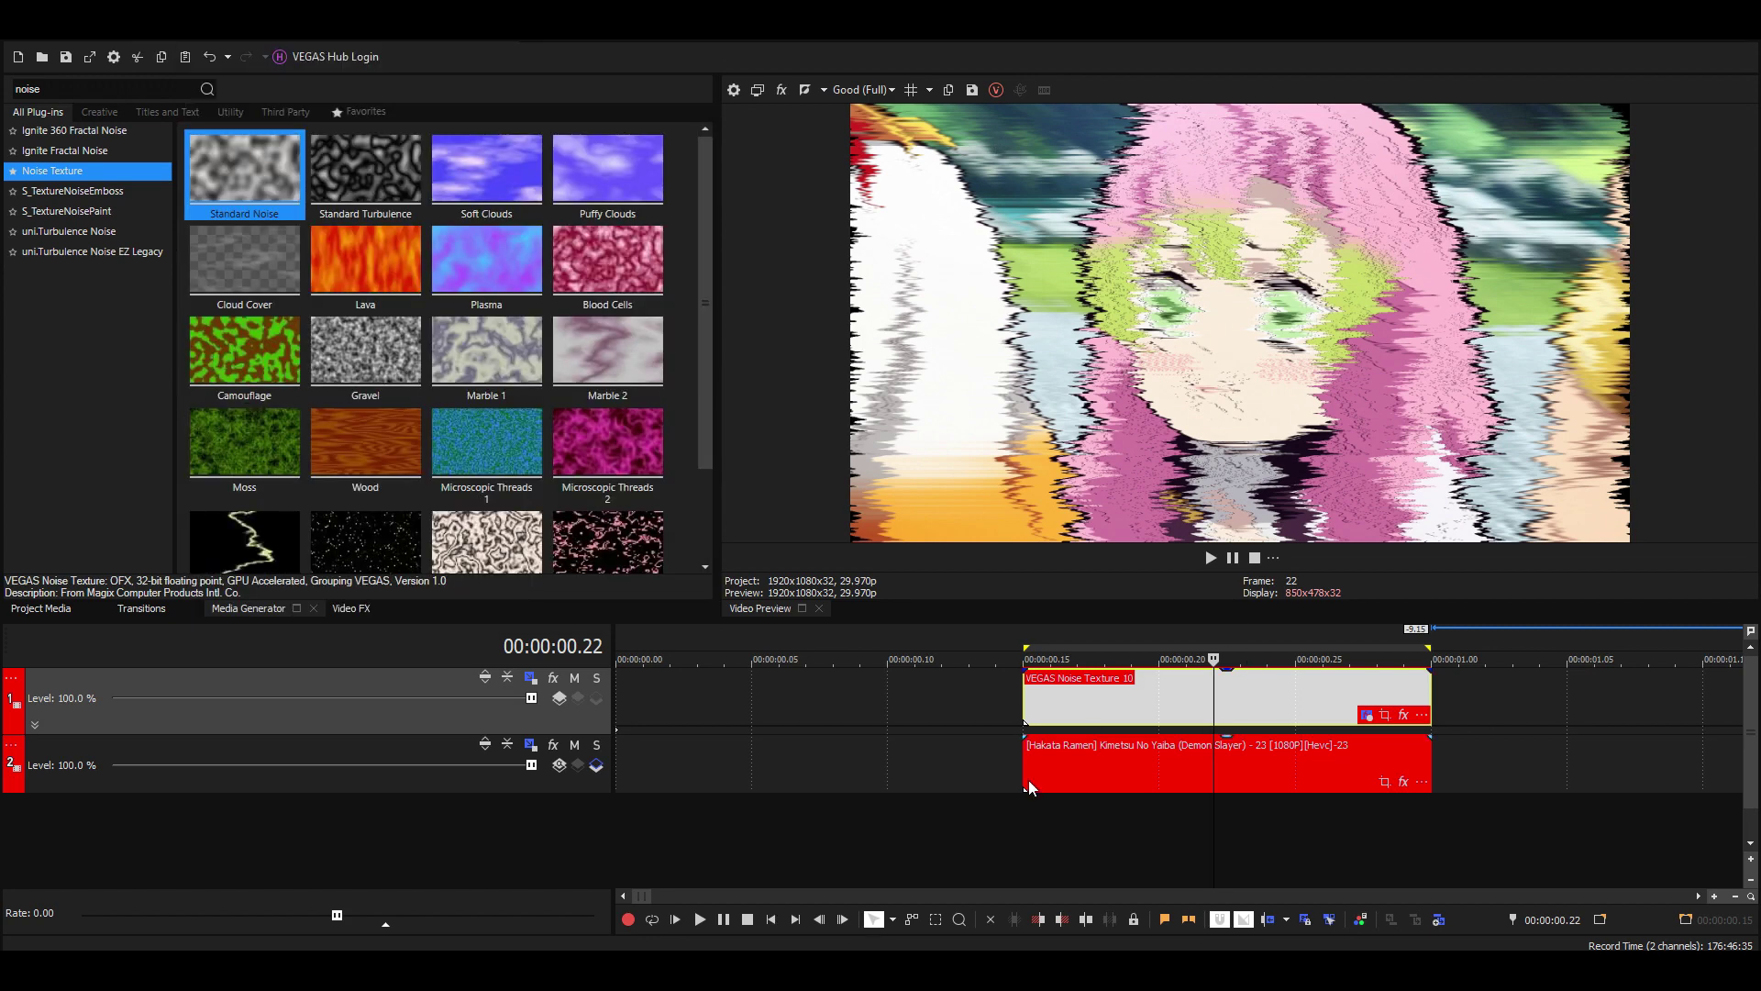
- Set the Displacement Map's vertical scale to 0 in the composite mode settings
{"action": "left_click", "coordinate": [1158, 721]}
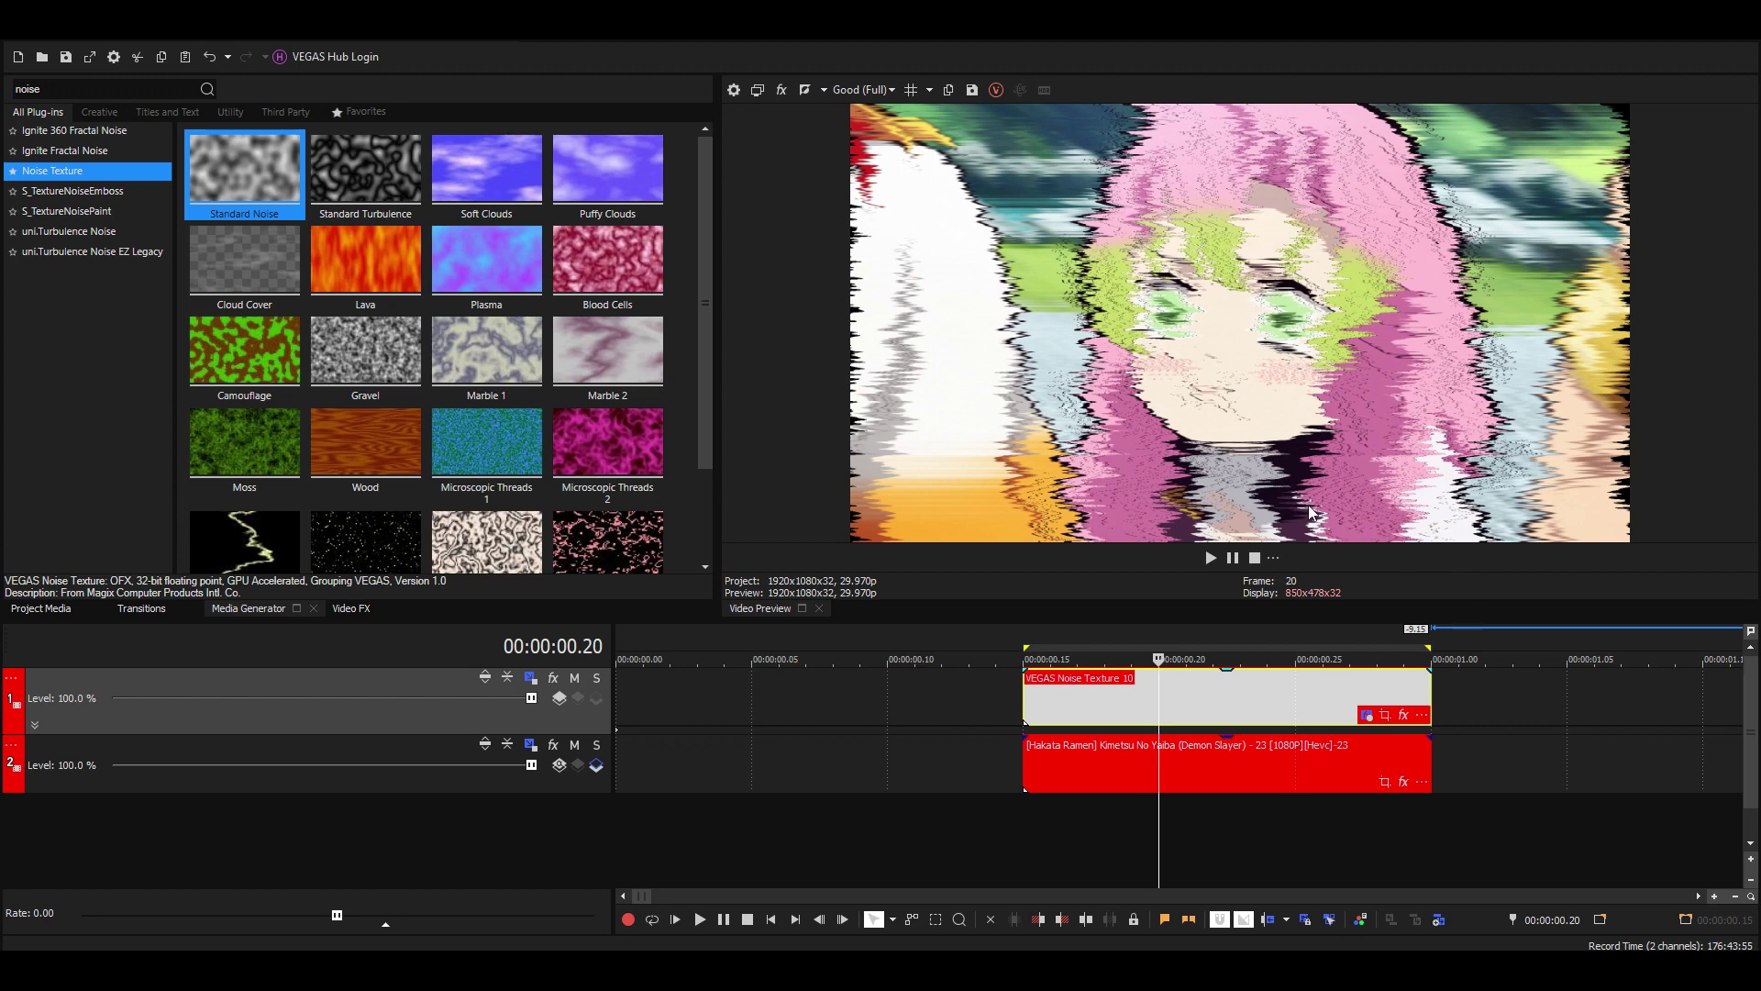
{"action": "left_click", "coordinate": [37, 720]}
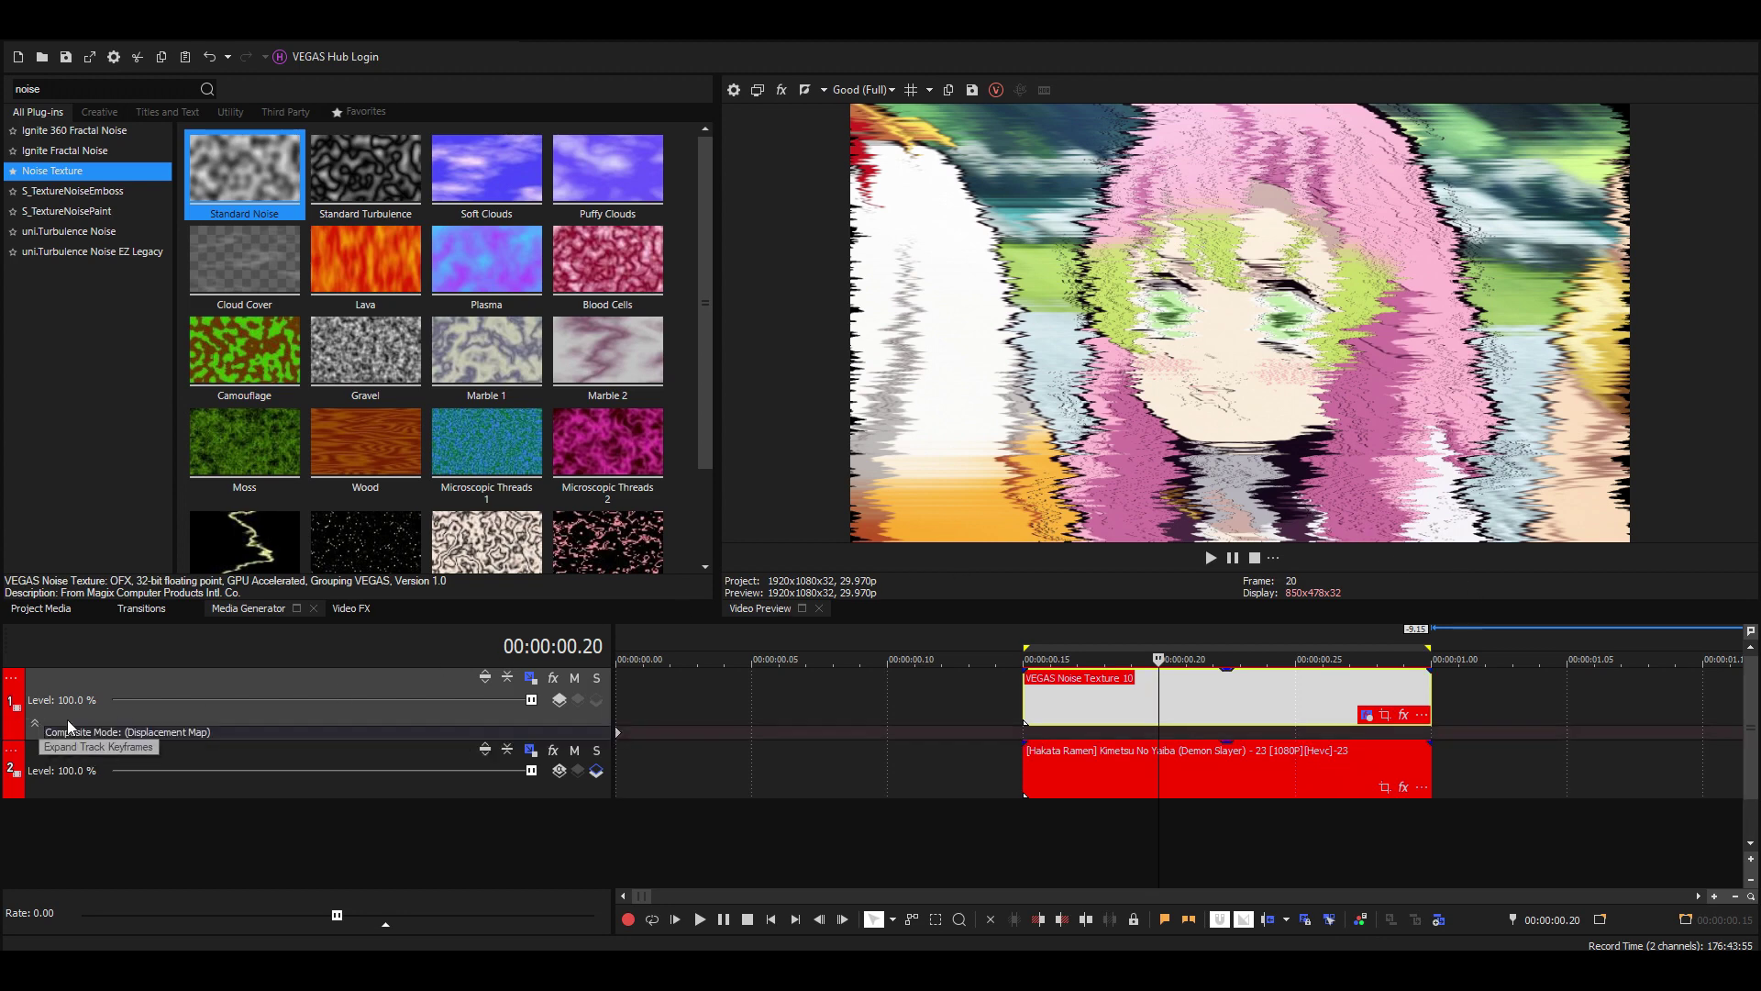
{"action": "left_click", "coordinate": [147, 730]}
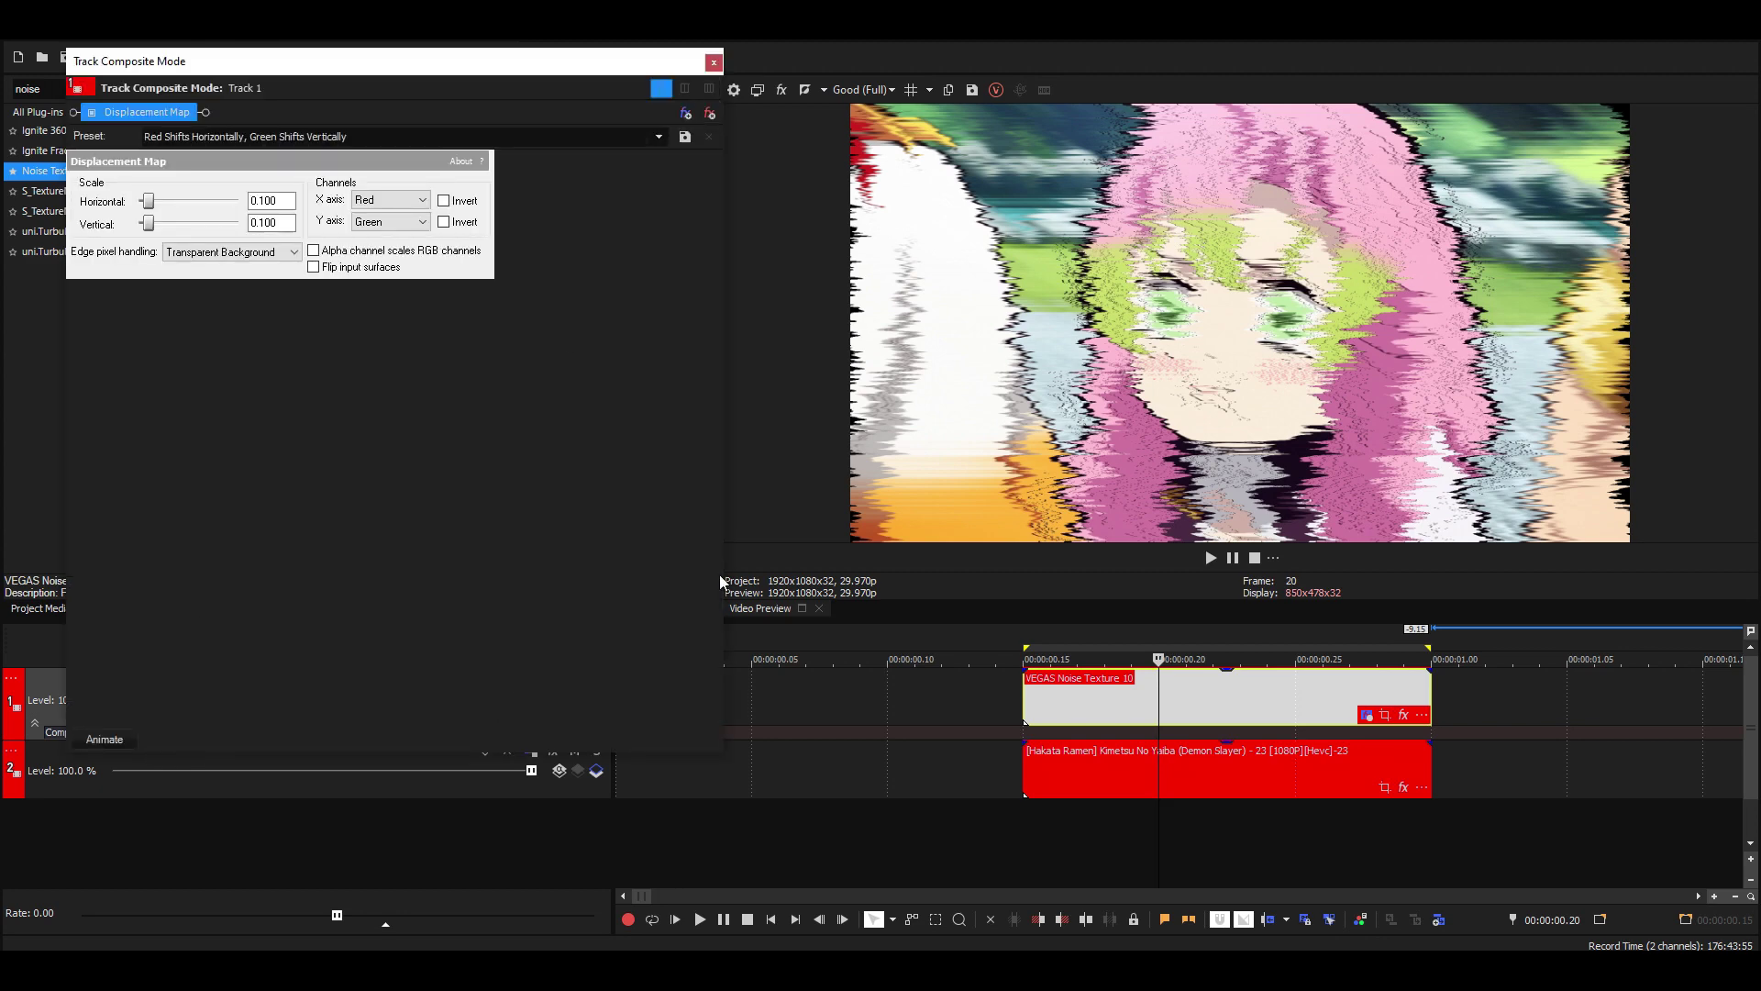
{"action": "left_click_drag", "start_coordinate": [367, 83], "coordinate": [406, 71]}
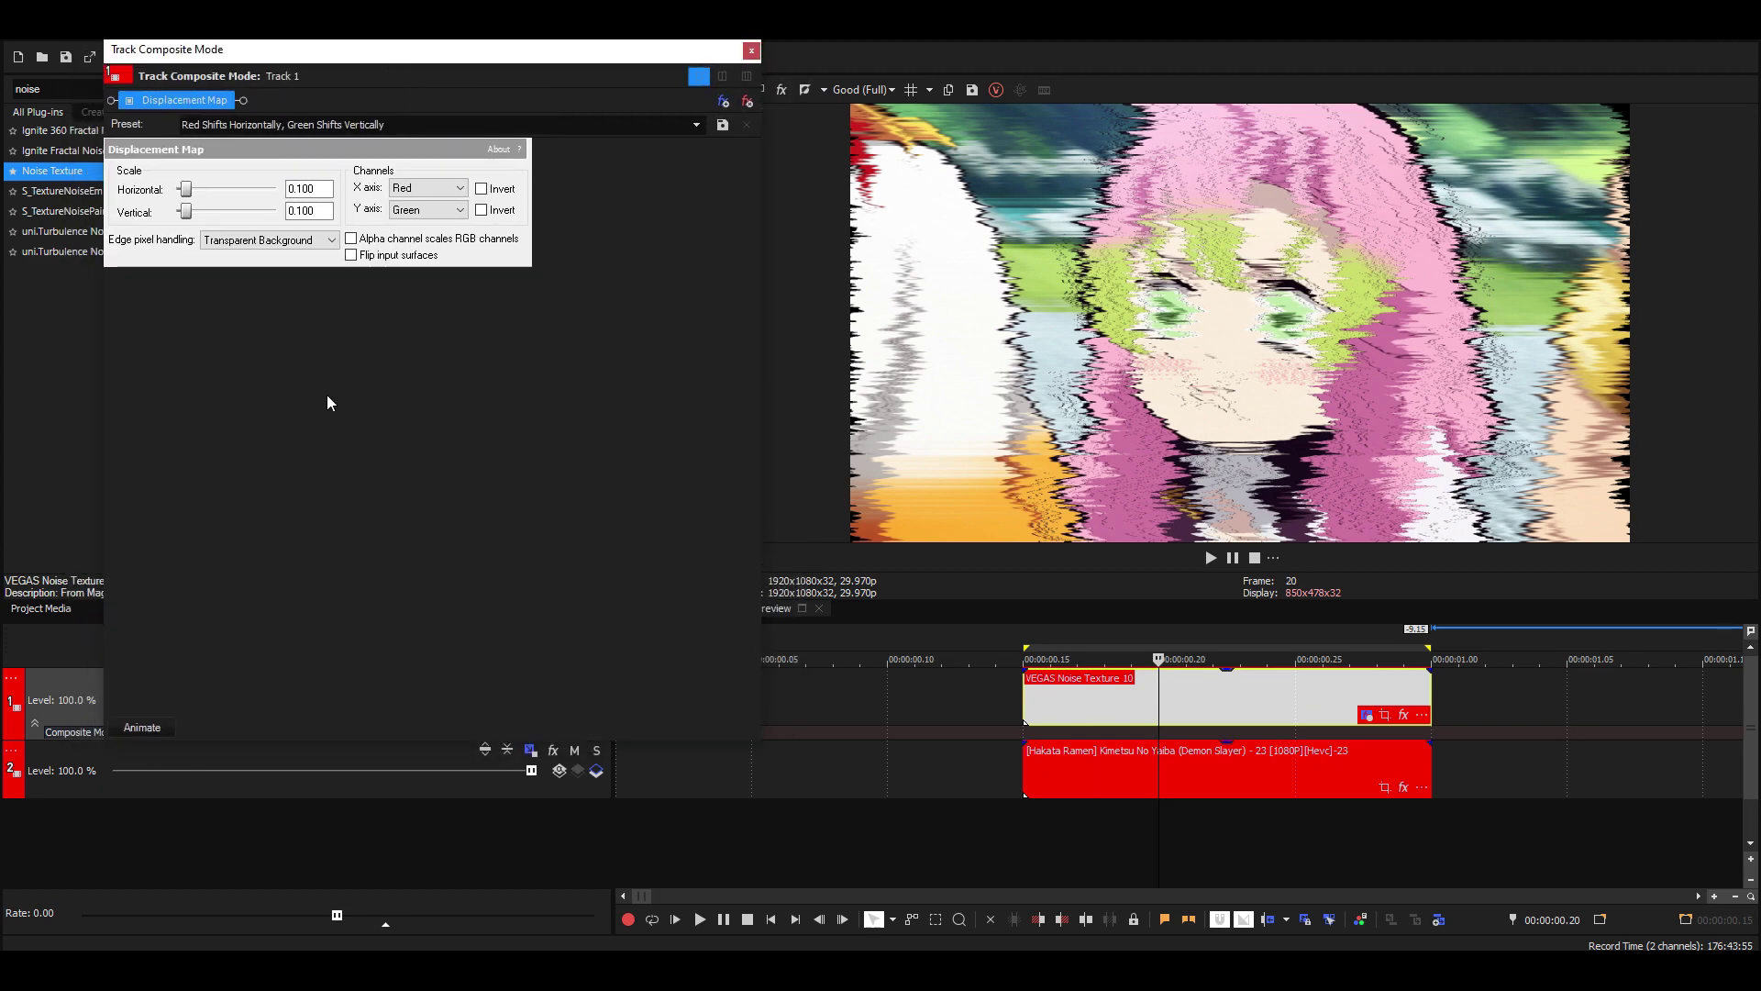
{"action": "left_click_drag", "start_coordinate": [186, 210], "coordinate": [176, 211]}
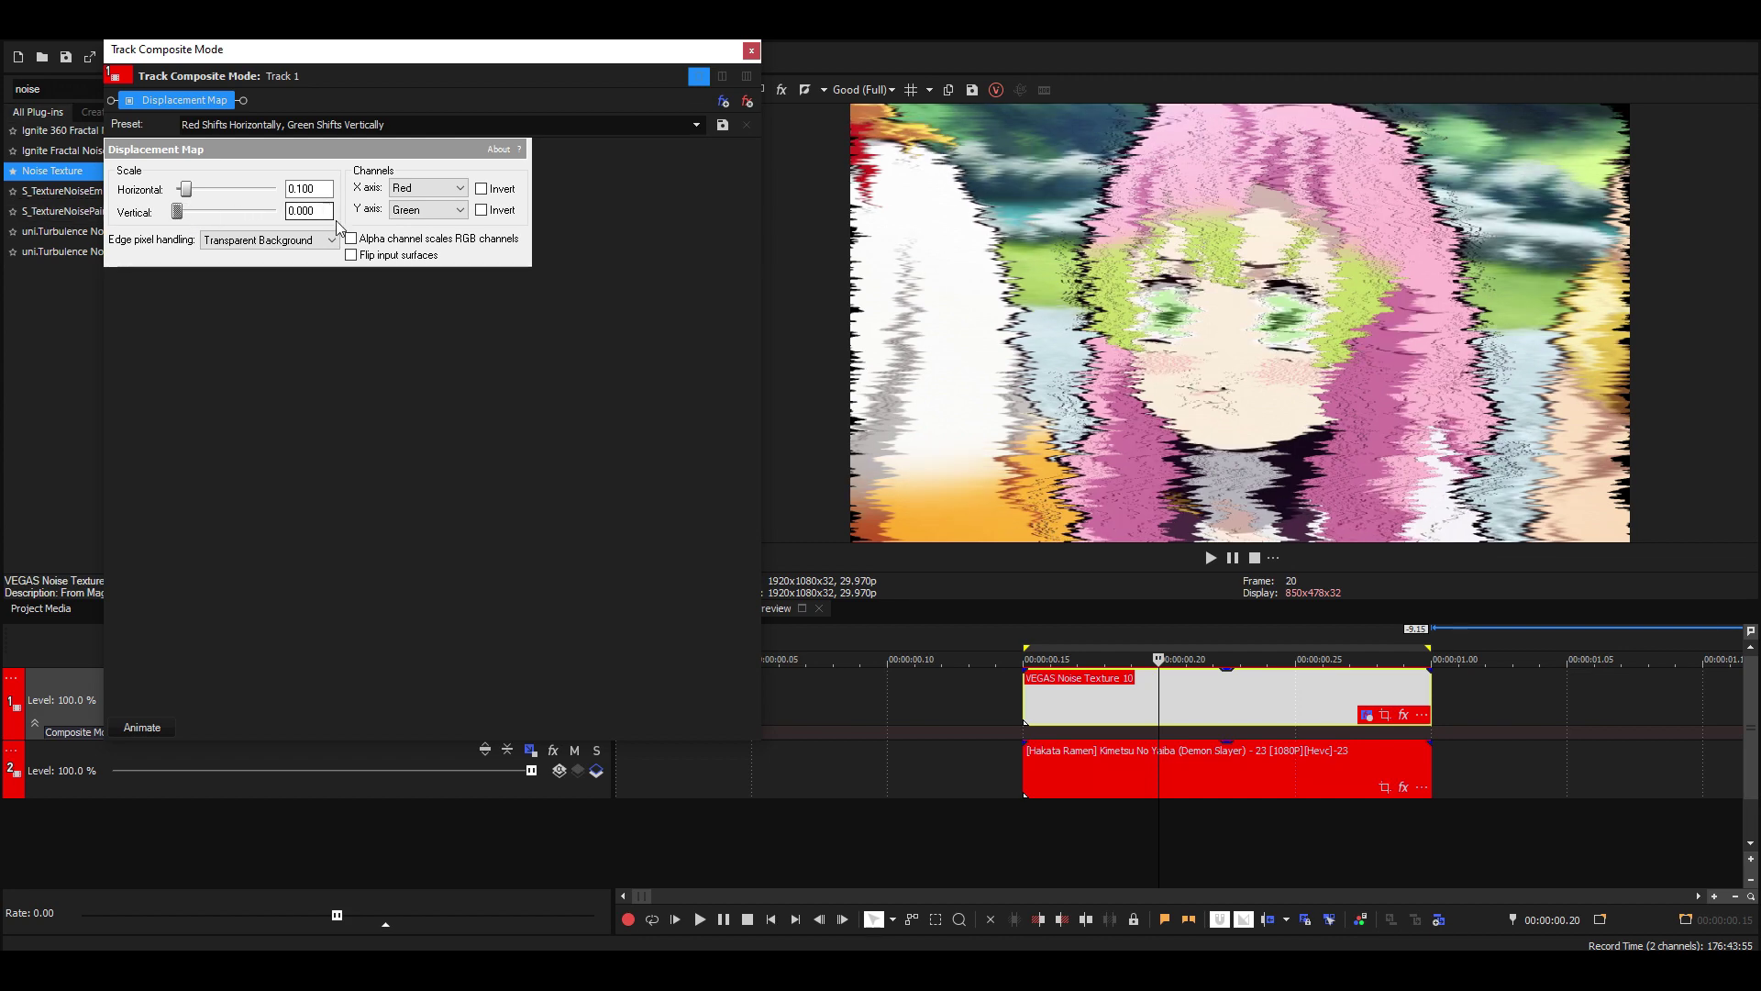
- Turn on displacement animation and add a keyframe at the event start, frame 15
{"action": "left_click", "coordinate": [156, 727]}
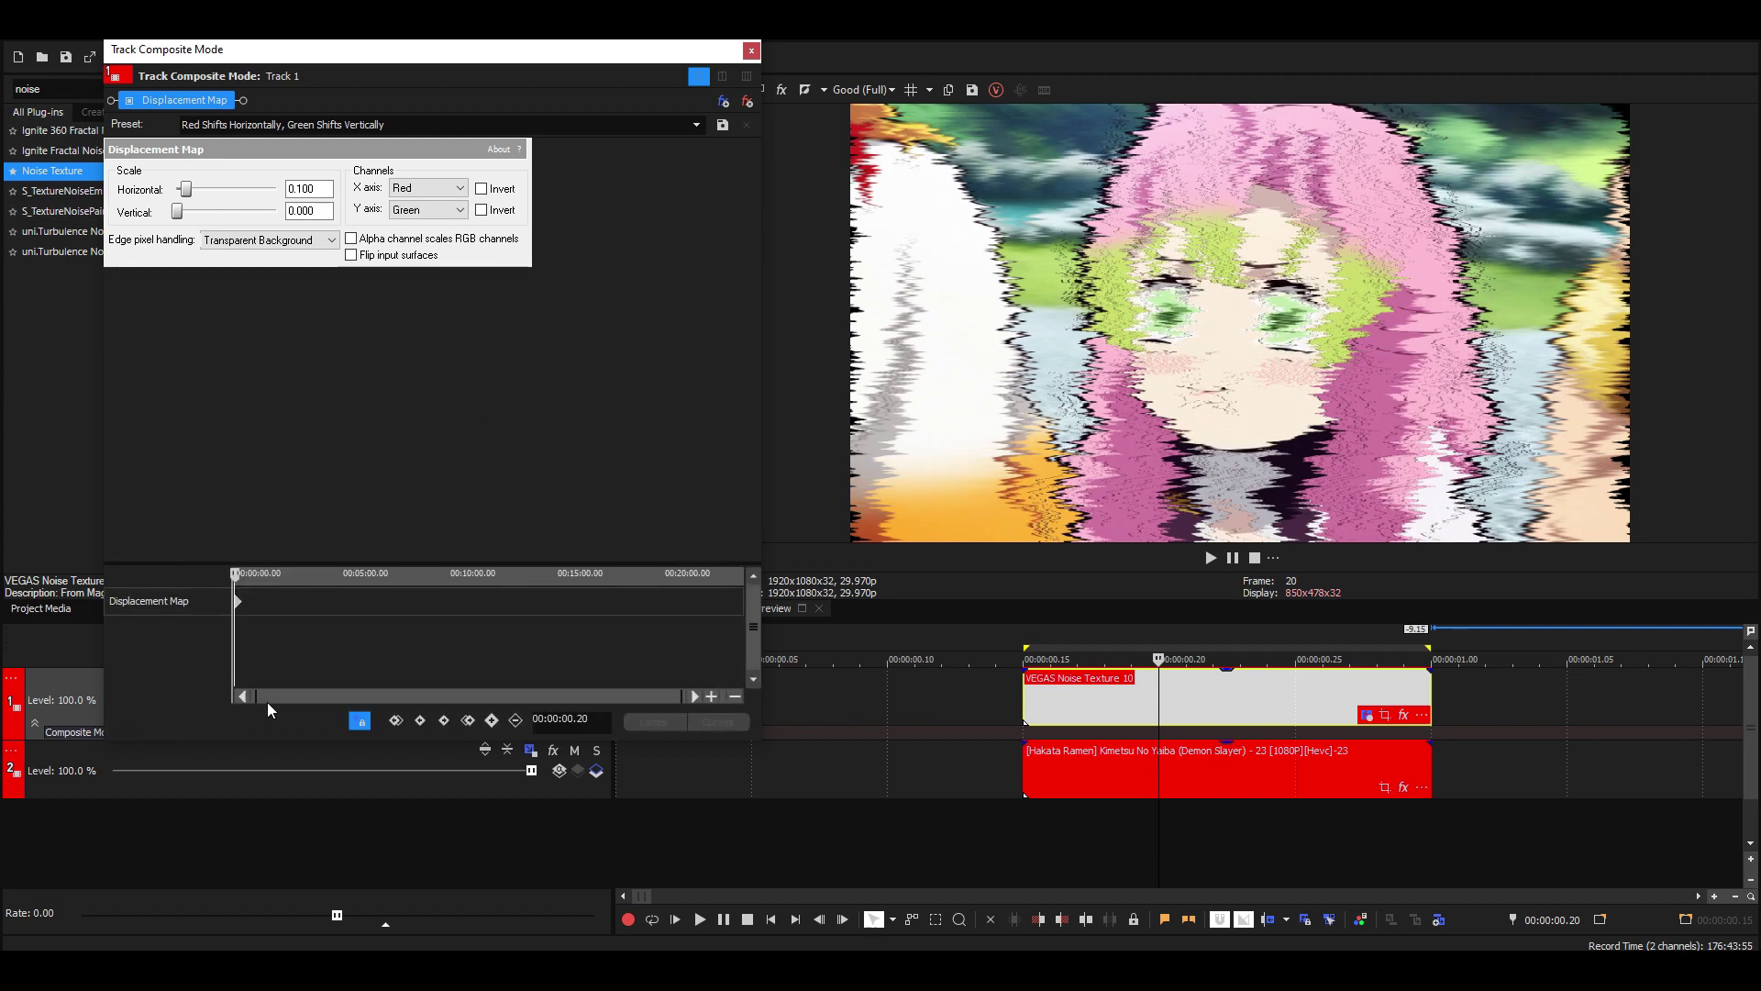
{"action": "left_click", "coordinate": [1028, 689]}
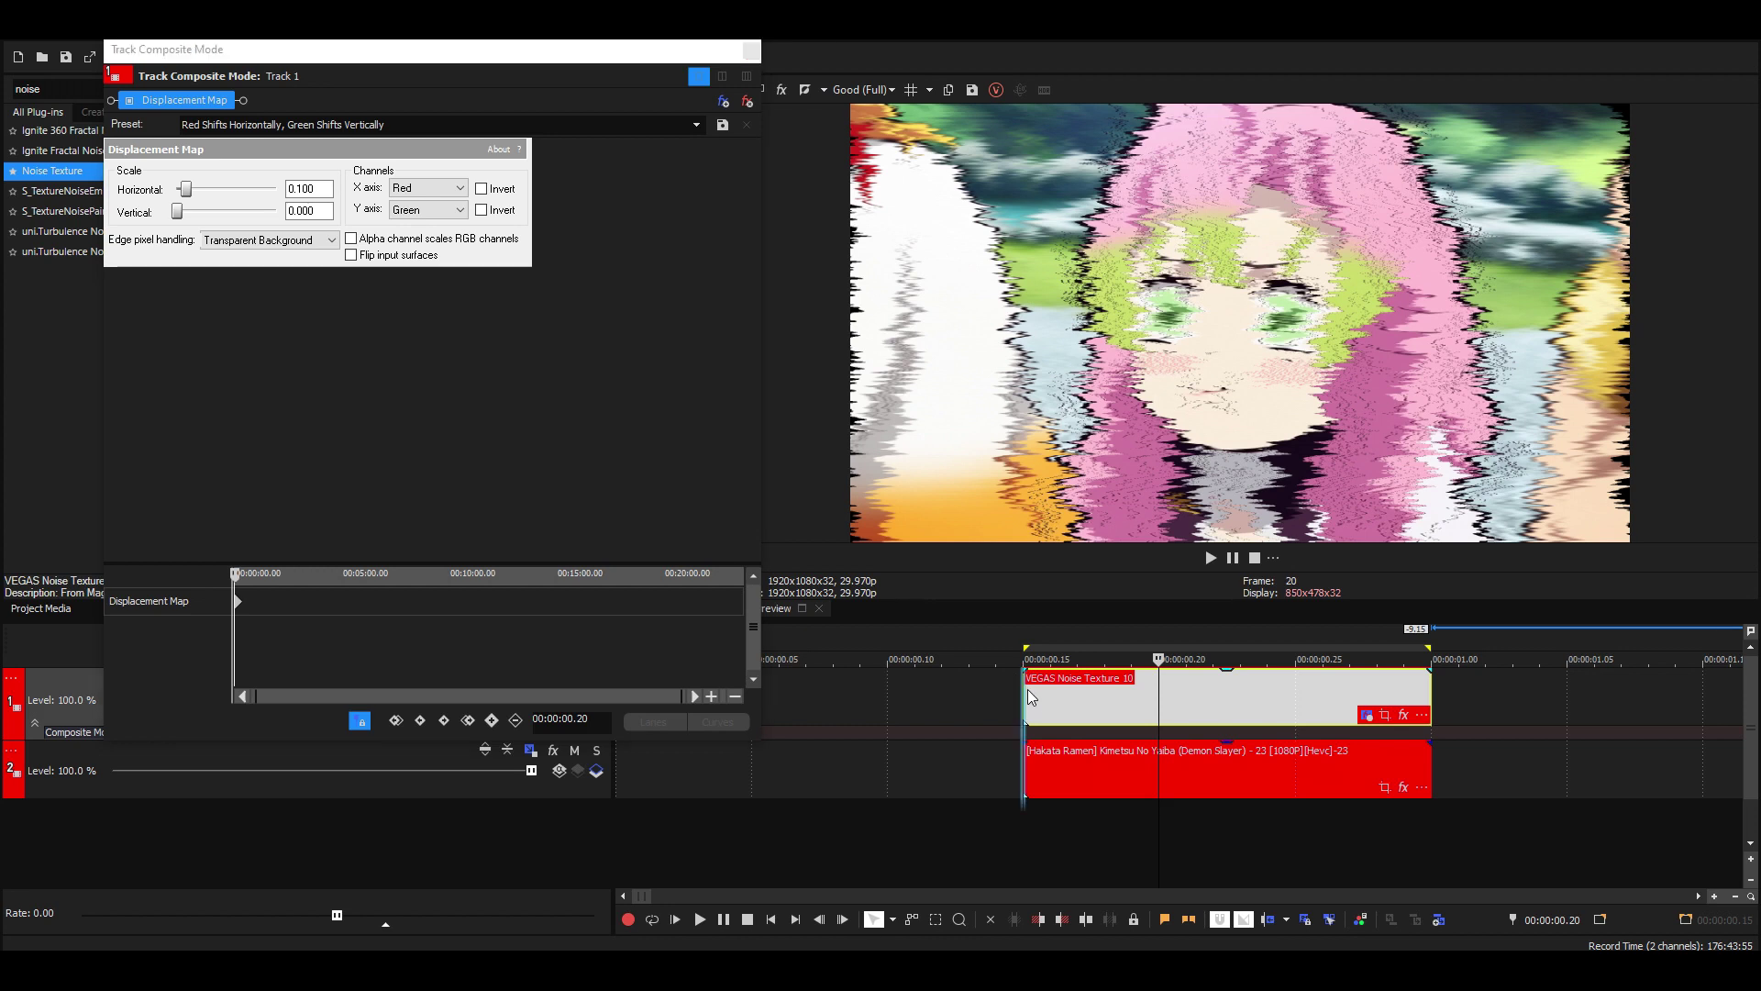
{"action": "left_click", "coordinate": [235, 602]}
- Set horizontal displacement to 0 at frame 14, just before the clip
{"action": "double_click", "coordinate": [417, 603]}
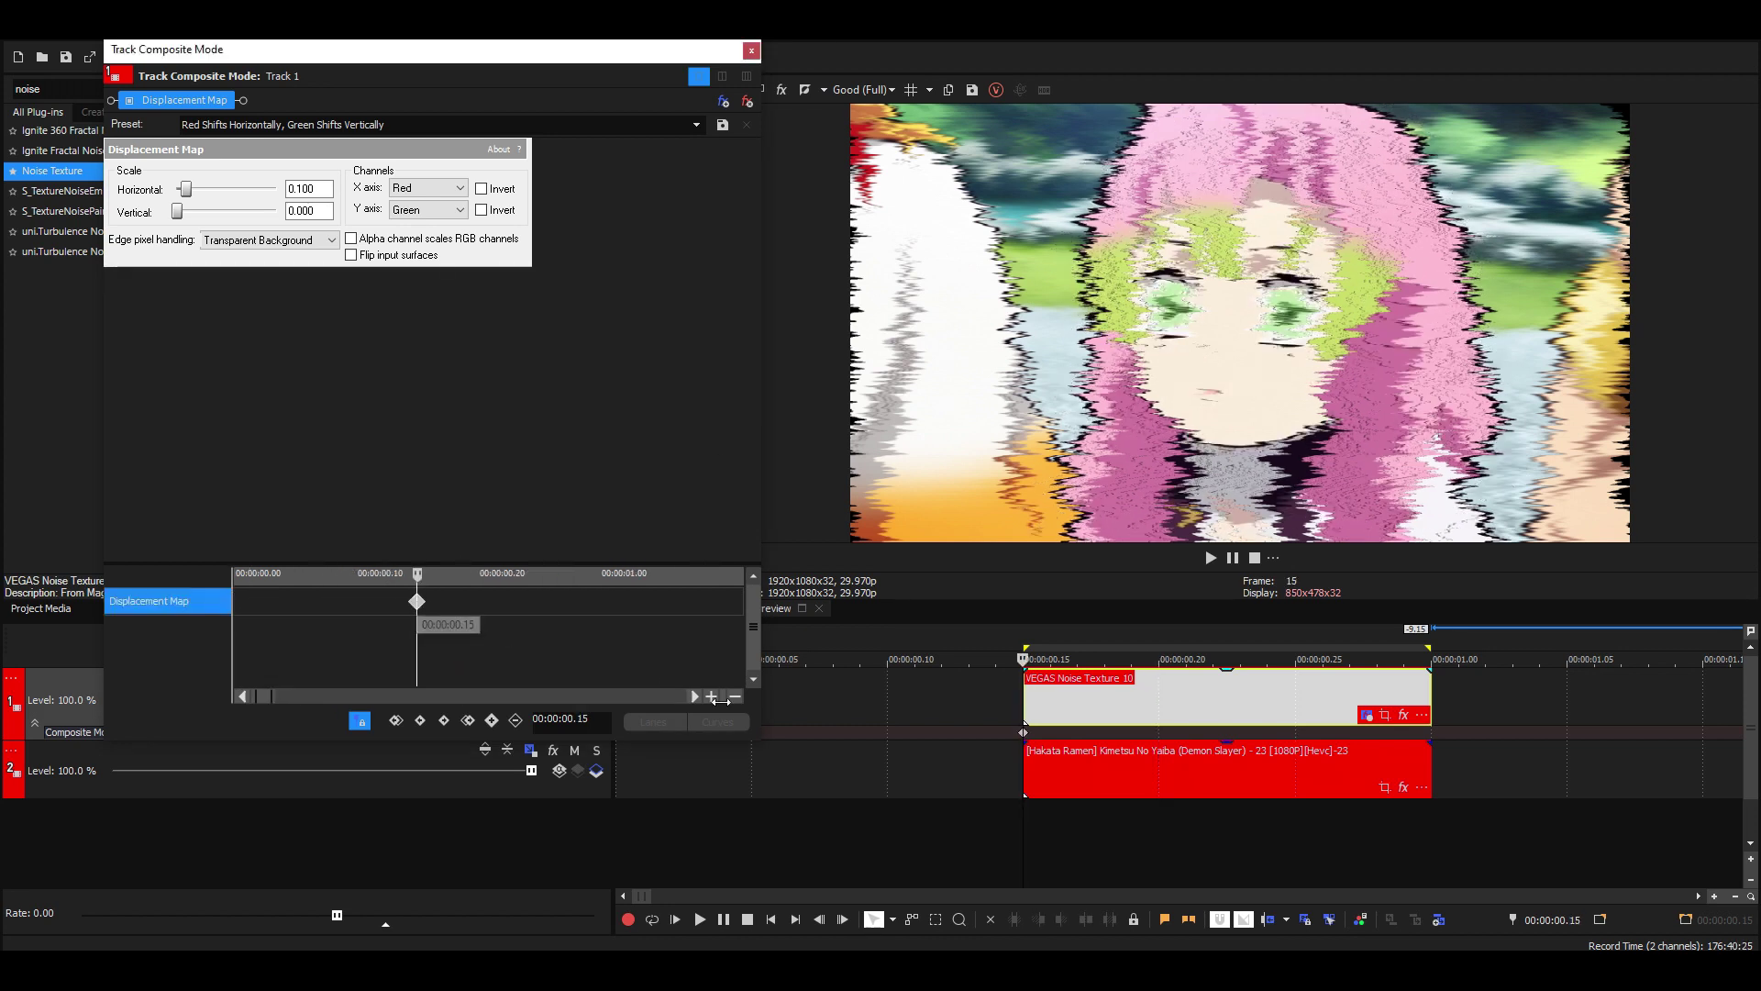
{"action": "scroll", "coordinate": [564, 675], "scroll_direction": "up", "scroll_amount": 4}
{"action": "key", "text": "Left"}
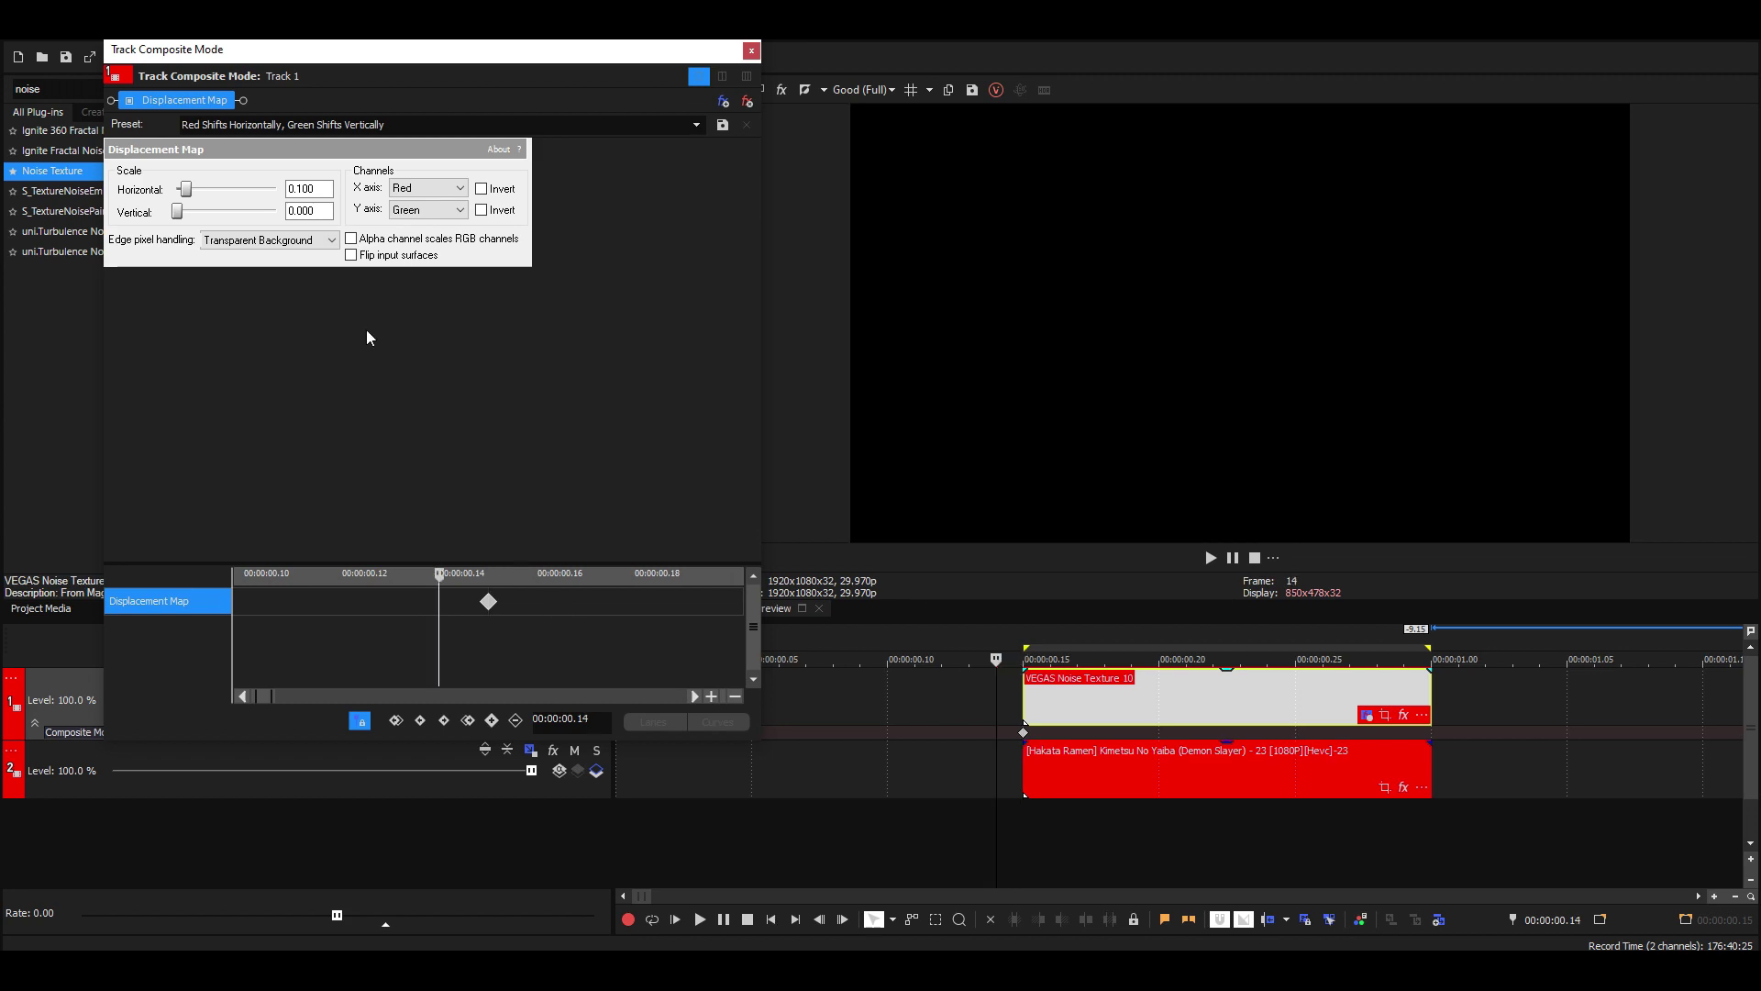
{"action": "type", "text": "0"}
{"action": "key", "text": "Return"}
{"action": "left_click", "coordinate": [999, 673]}
- Keep horizontal displacement at 0.100 on the frame 15 keyframe
{"action": "key", "text": "Right"}
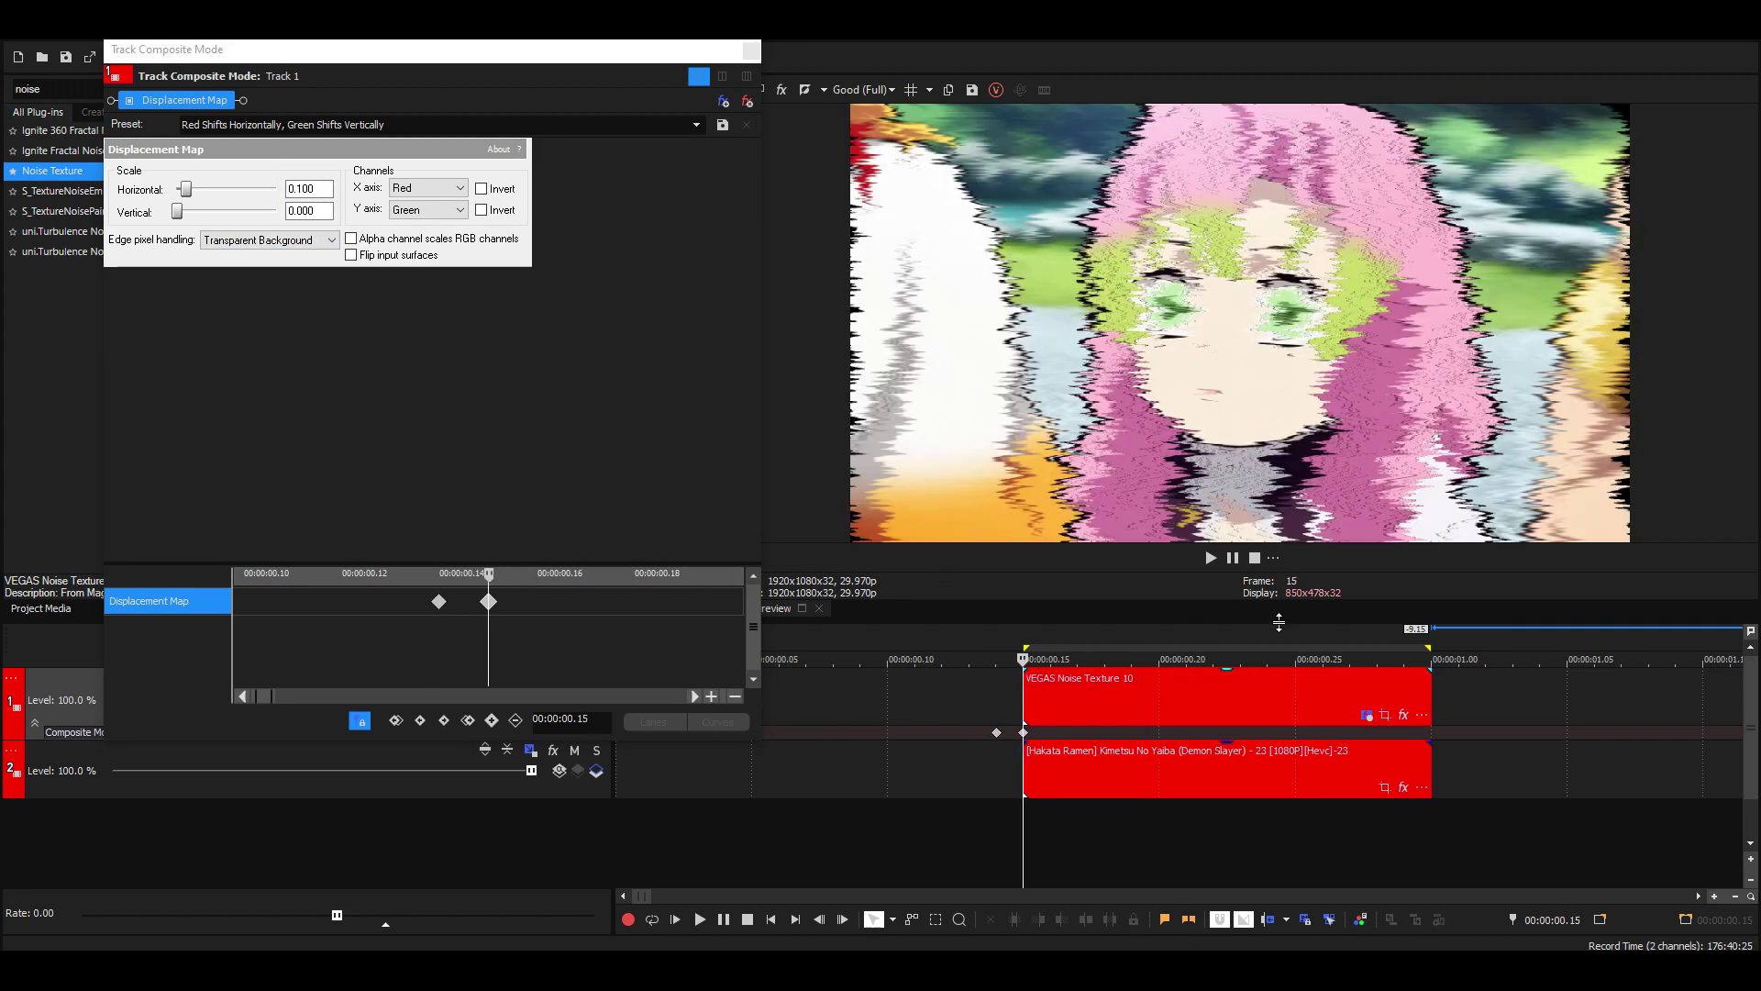
{"action": "key", "text": "Left"}
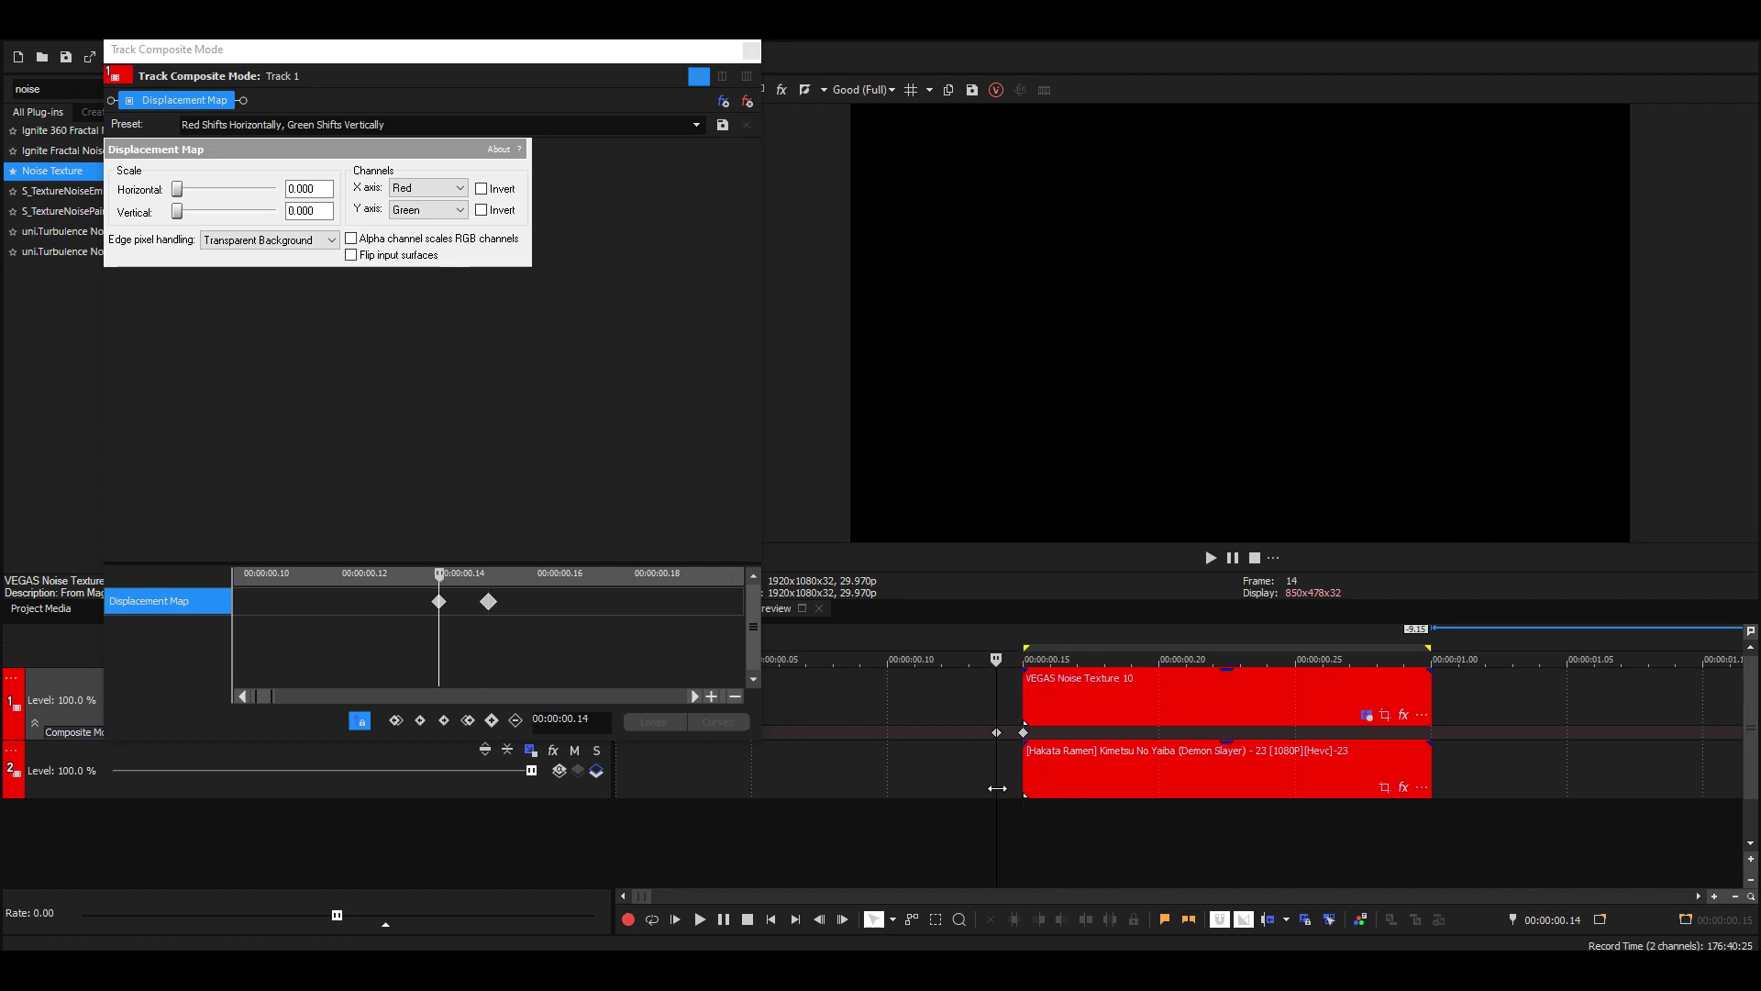
{"action": "key", "text": "Right"}
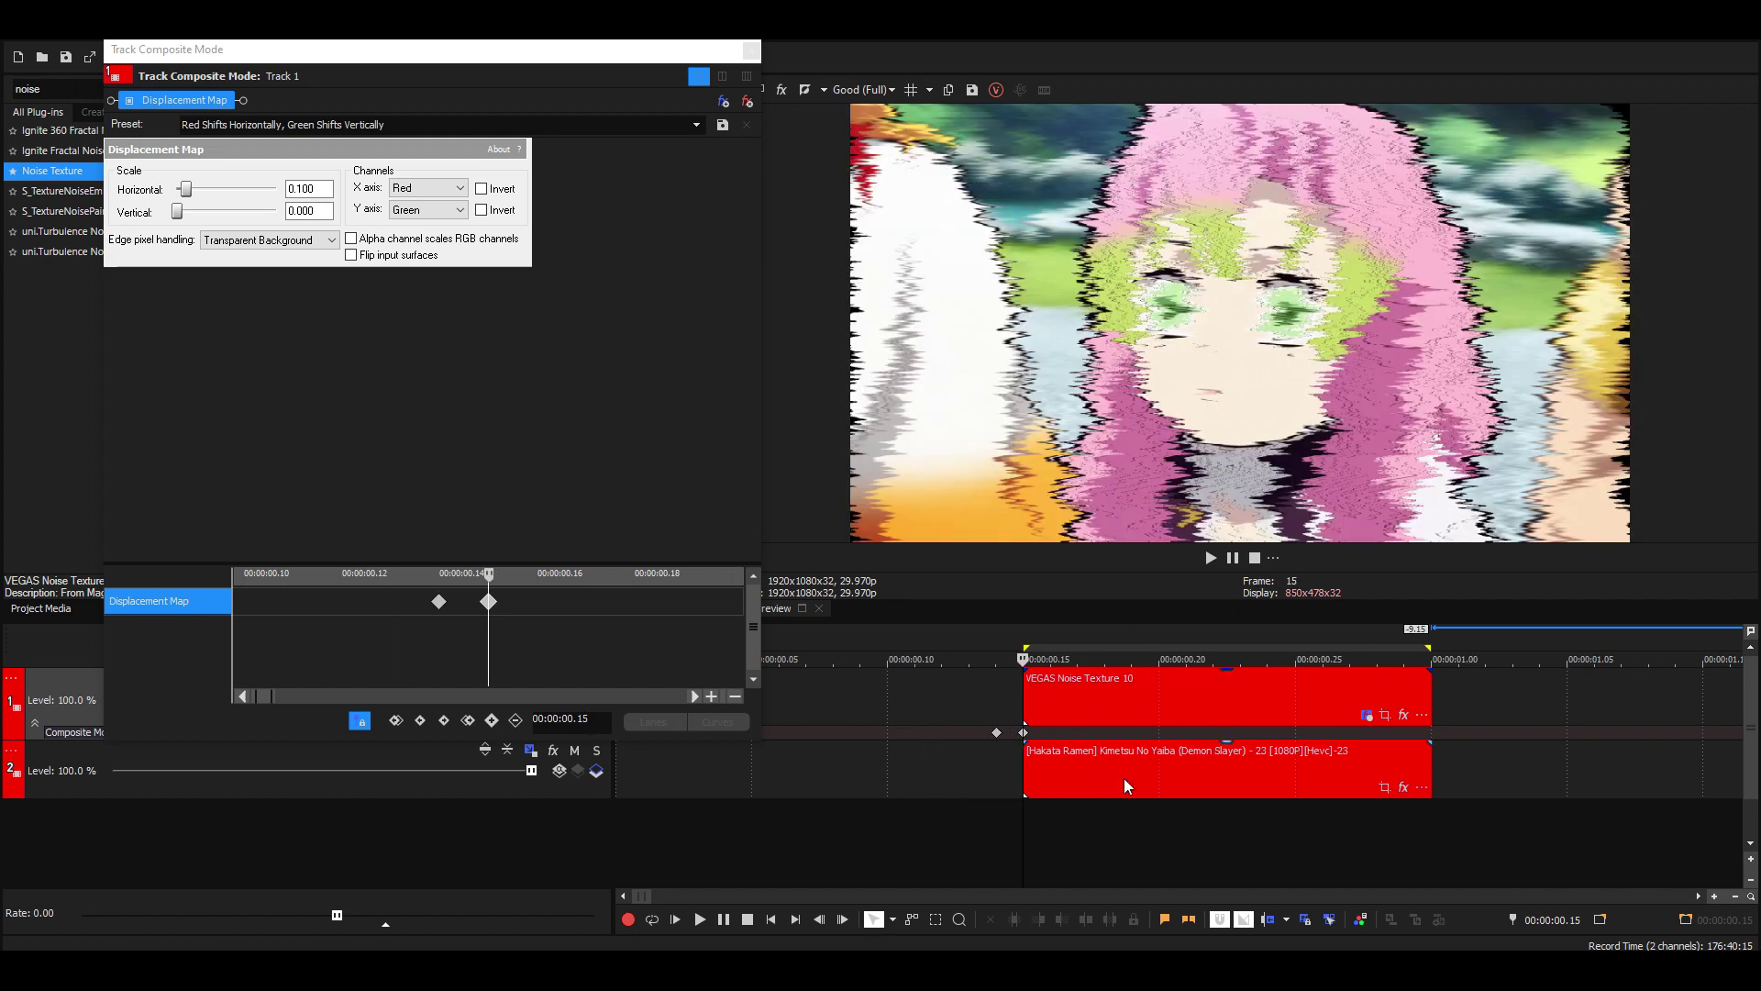
{"action": "left_click", "coordinate": [489, 601]}
{"action": "left_click_drag", "start_coordinate": [186, 192], "coordinate": [190, 190]}
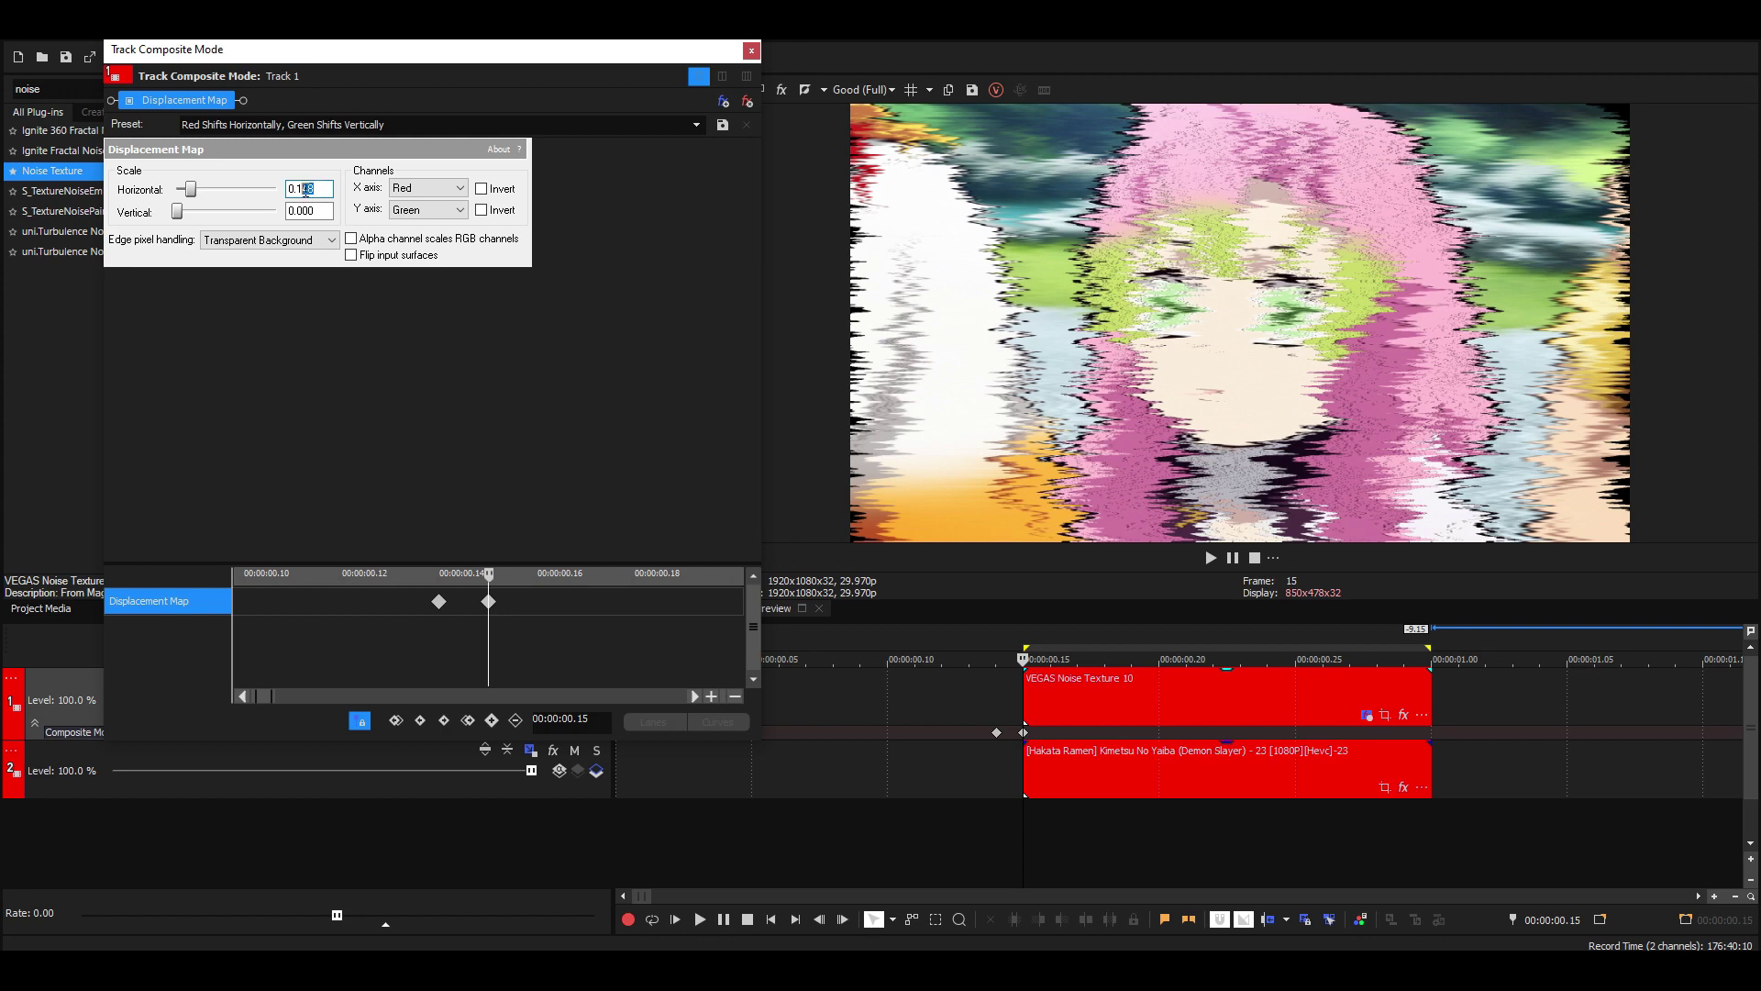
{"action": "key", "text": "Return"}
{"action": "scroll", "coordinate": [510, 627], "scroll_direction": "down", "scroll_amount": 3}
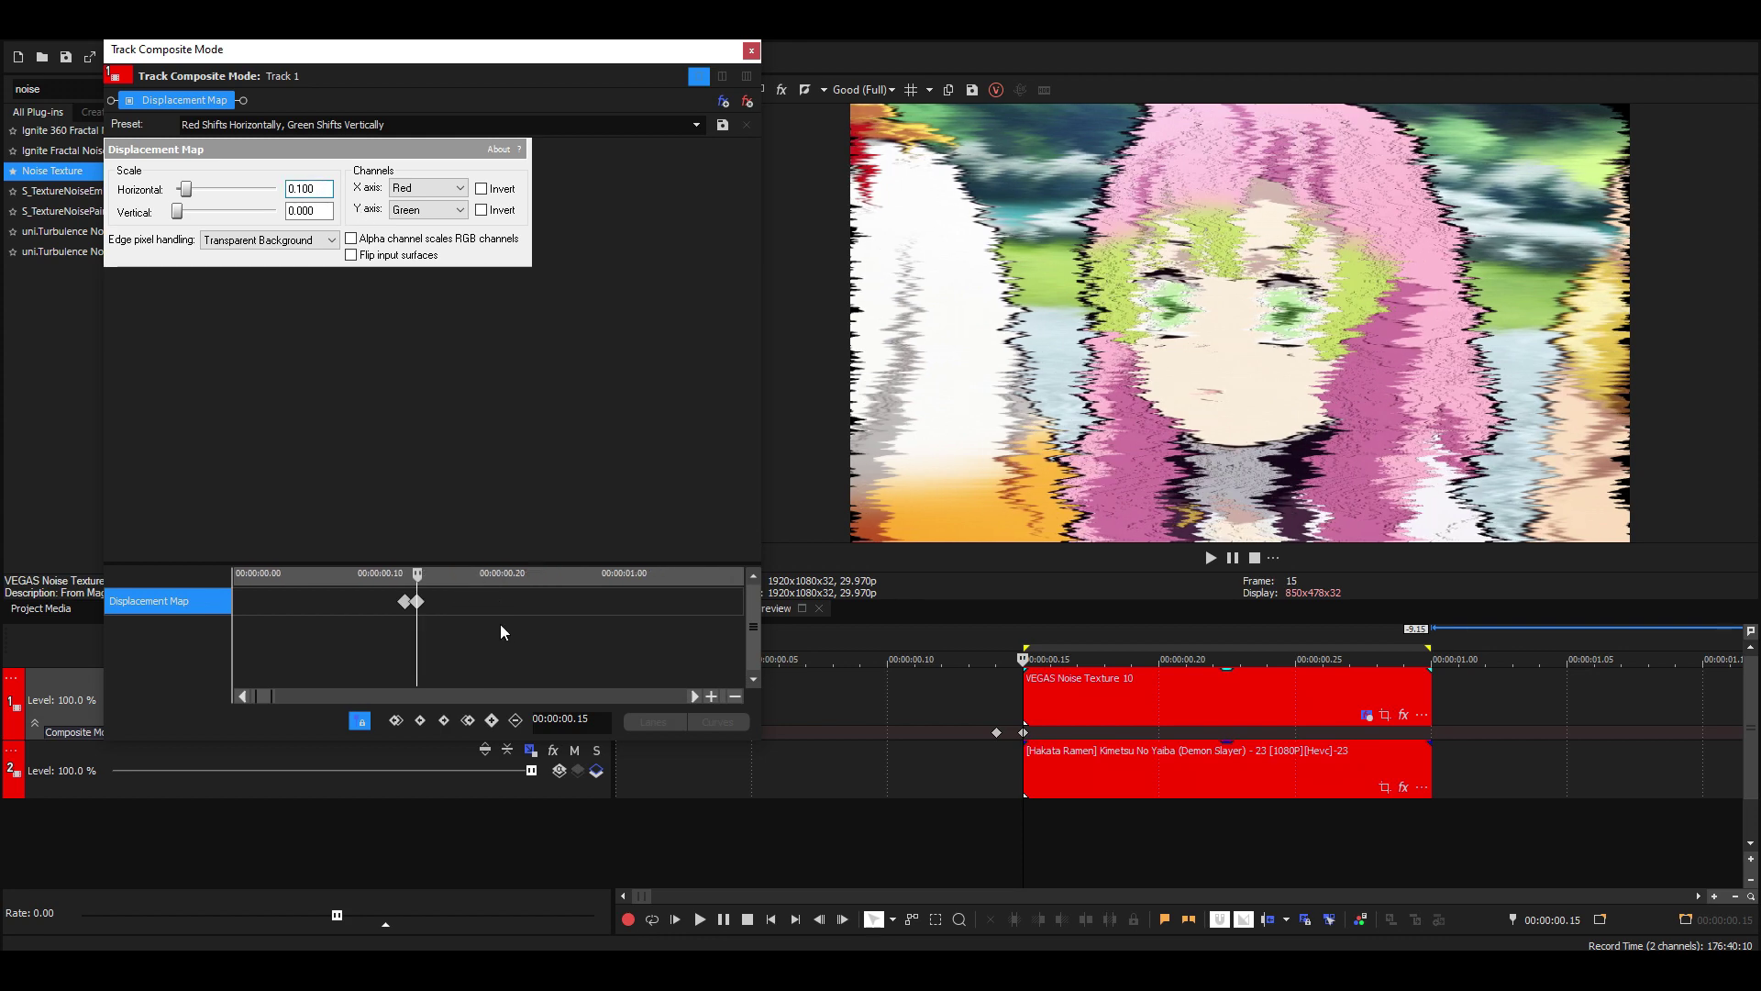
{"action": "right_click", "coordinate": [417, 602]}
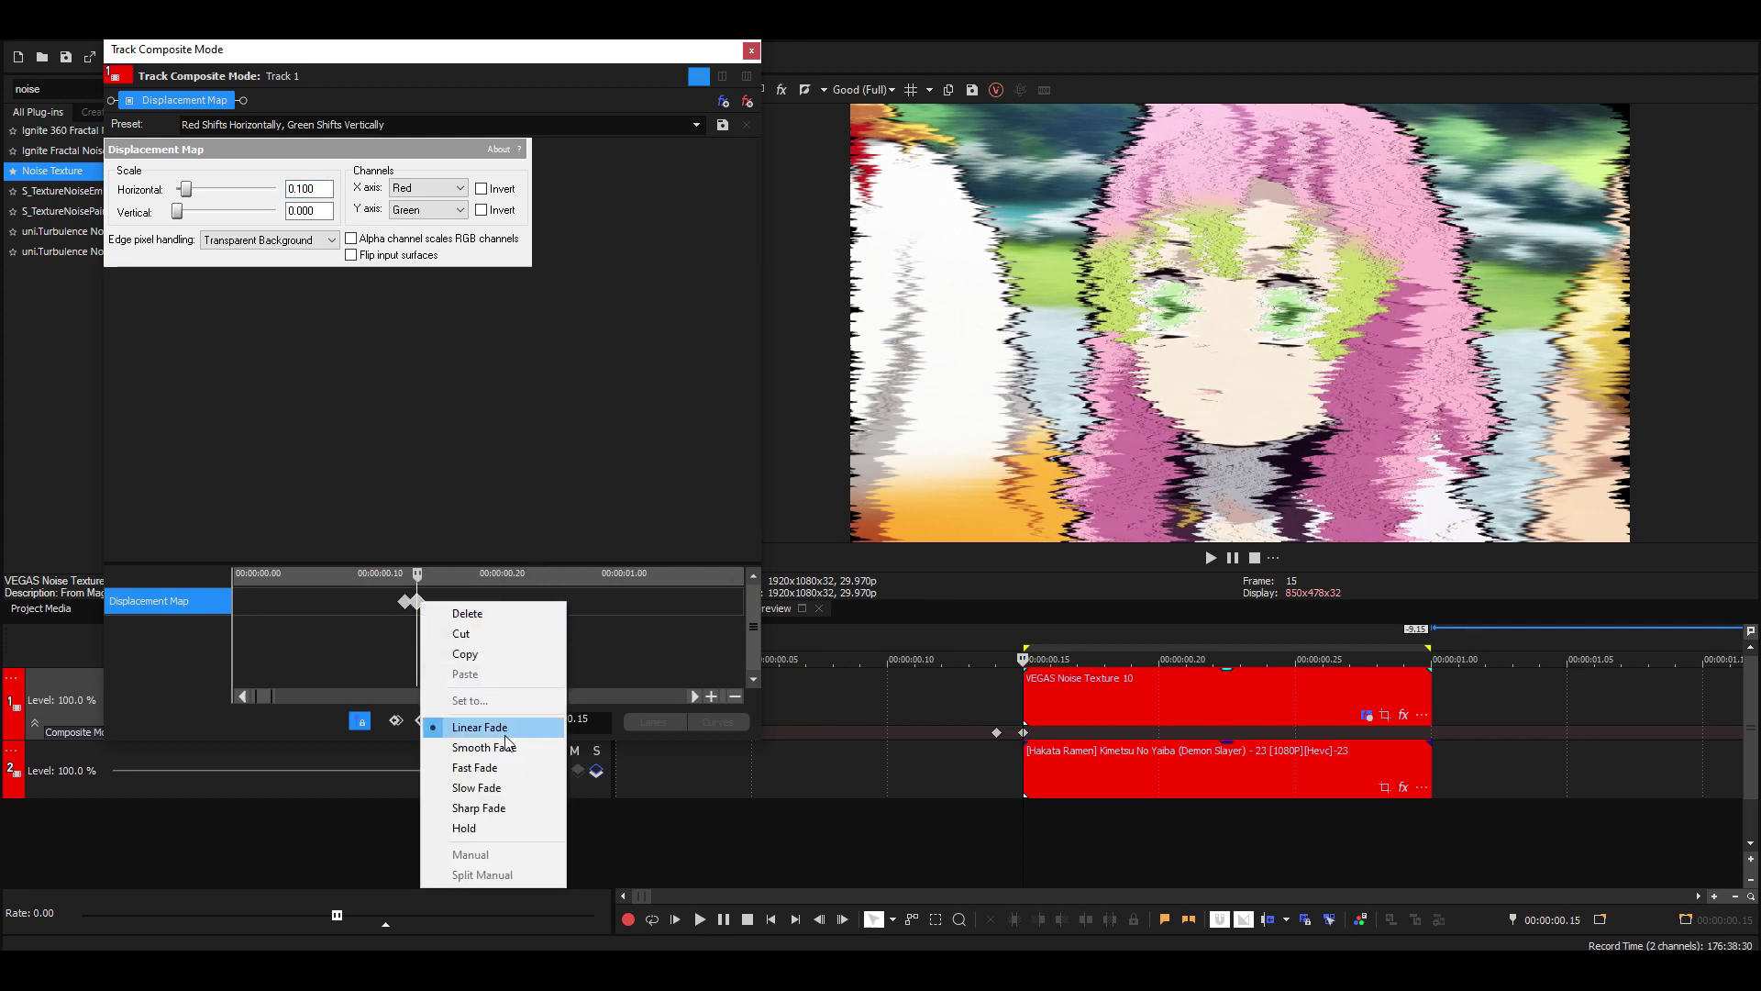
{"action": "left_click", "coordinate": [503, 763]}
- Set horizontal displacement to 0.000 at frame 29 and close the composite settings
{"action": "left_click", "coordinate": [1422, 632]}
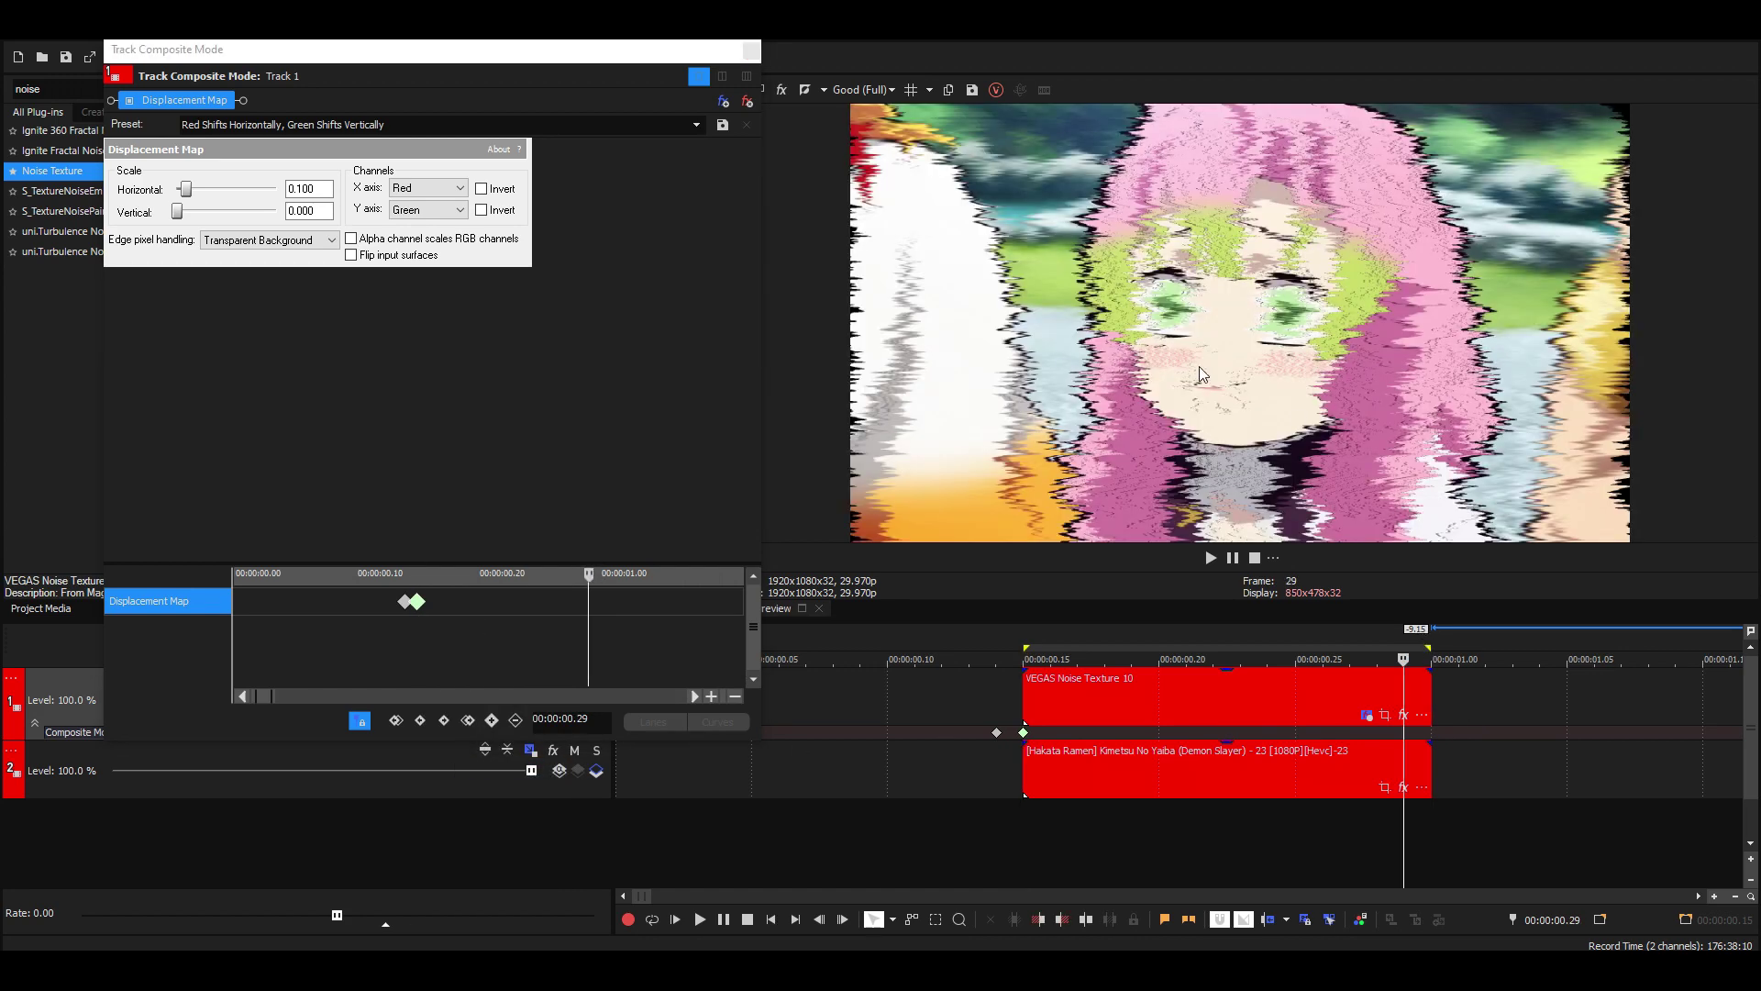
{"action": "left_click", "coordinate": [233, 189]}
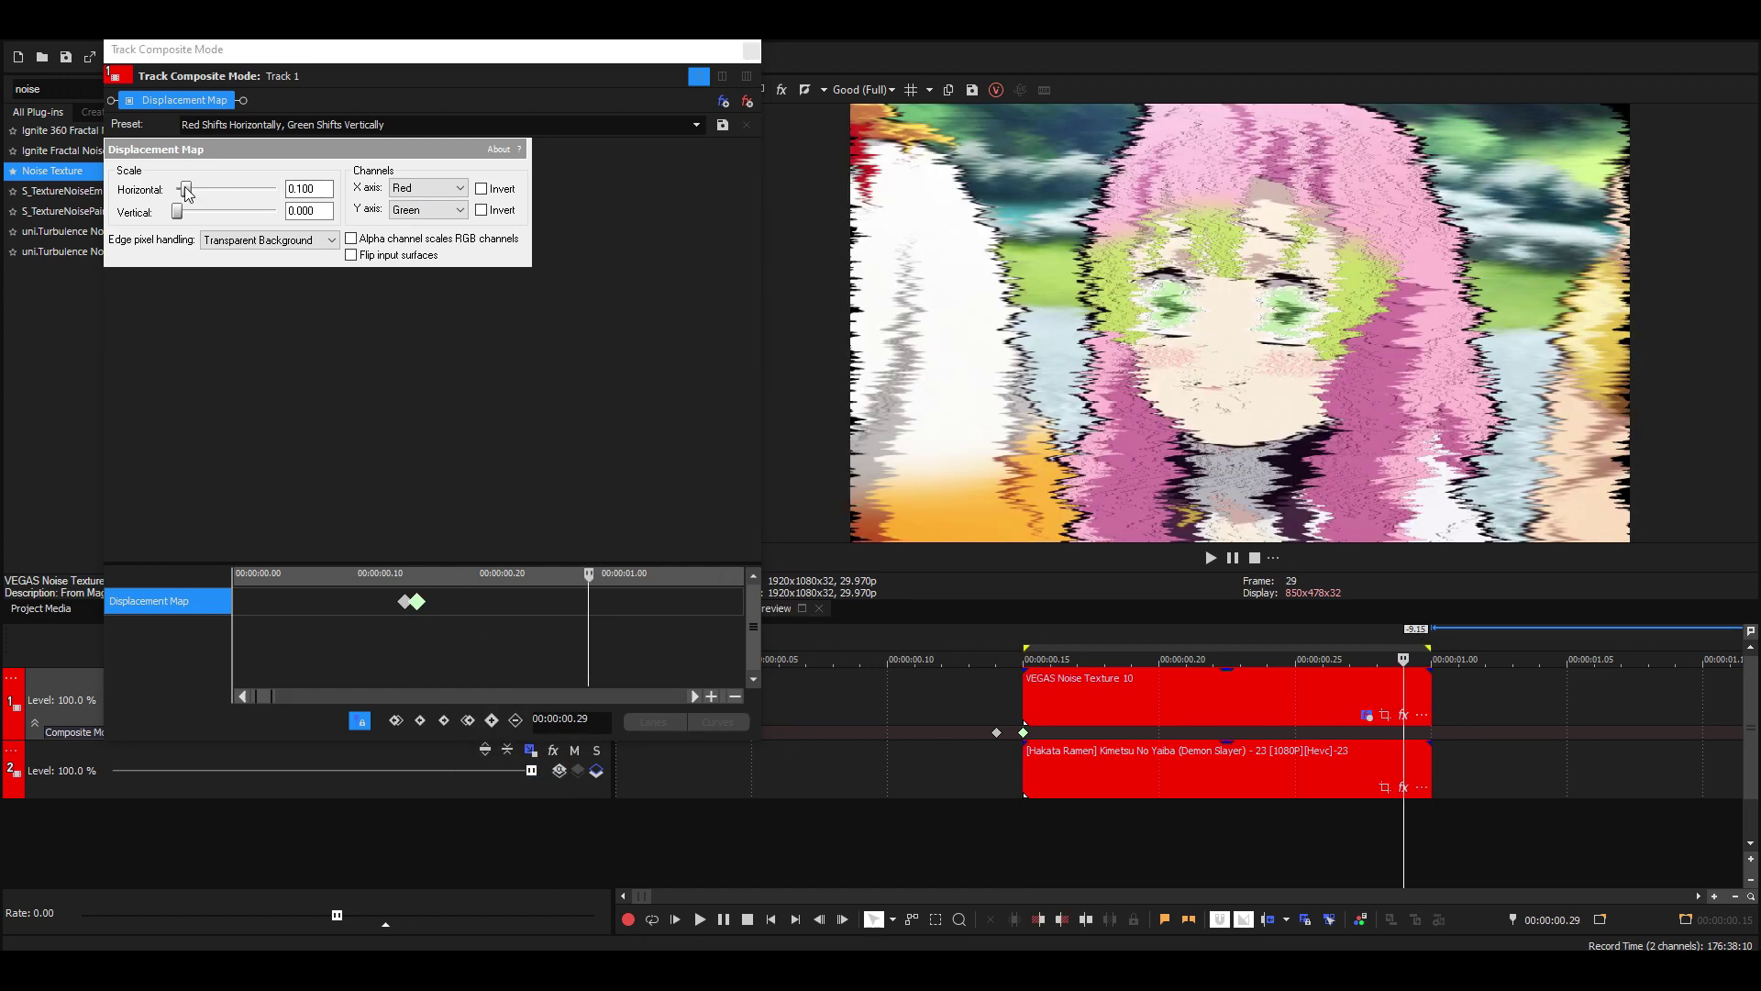
{"action": "left_click", "coordinate": [755, 54]}
{"action": "left_click", "coordinate": [1002, 673]}
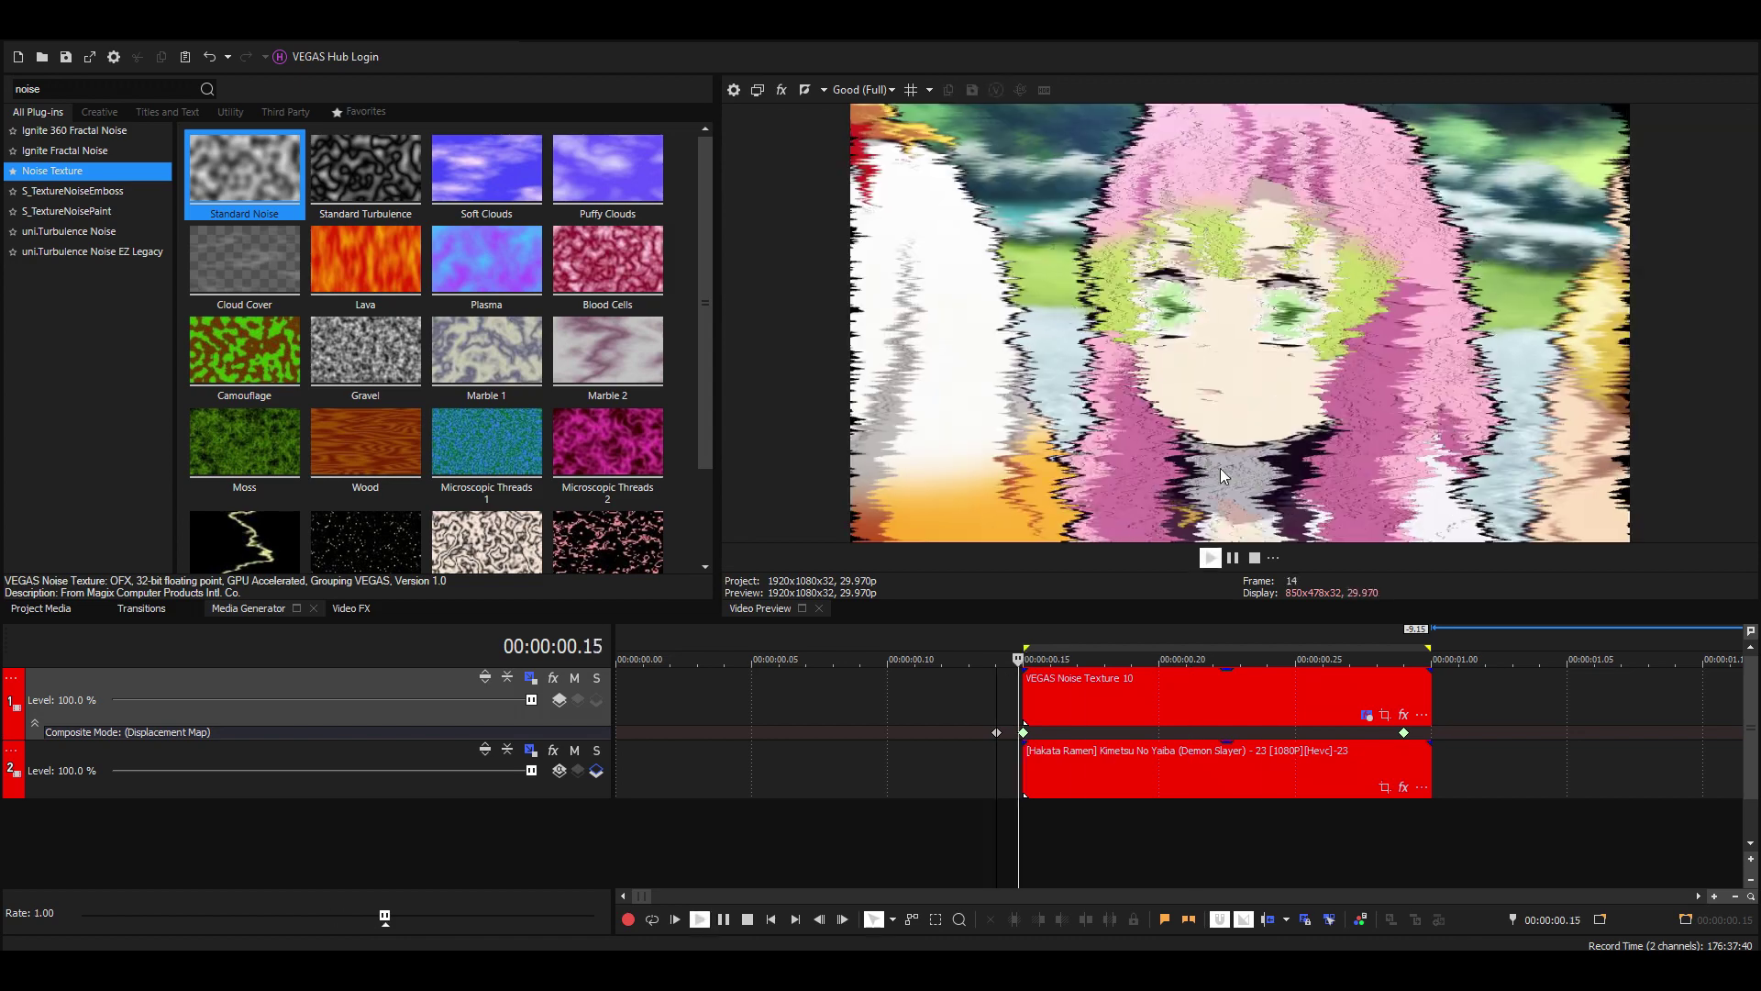
{"action": "key", "text": "space"}
{"action": "left_click", "coordinate": [1254, 556]}
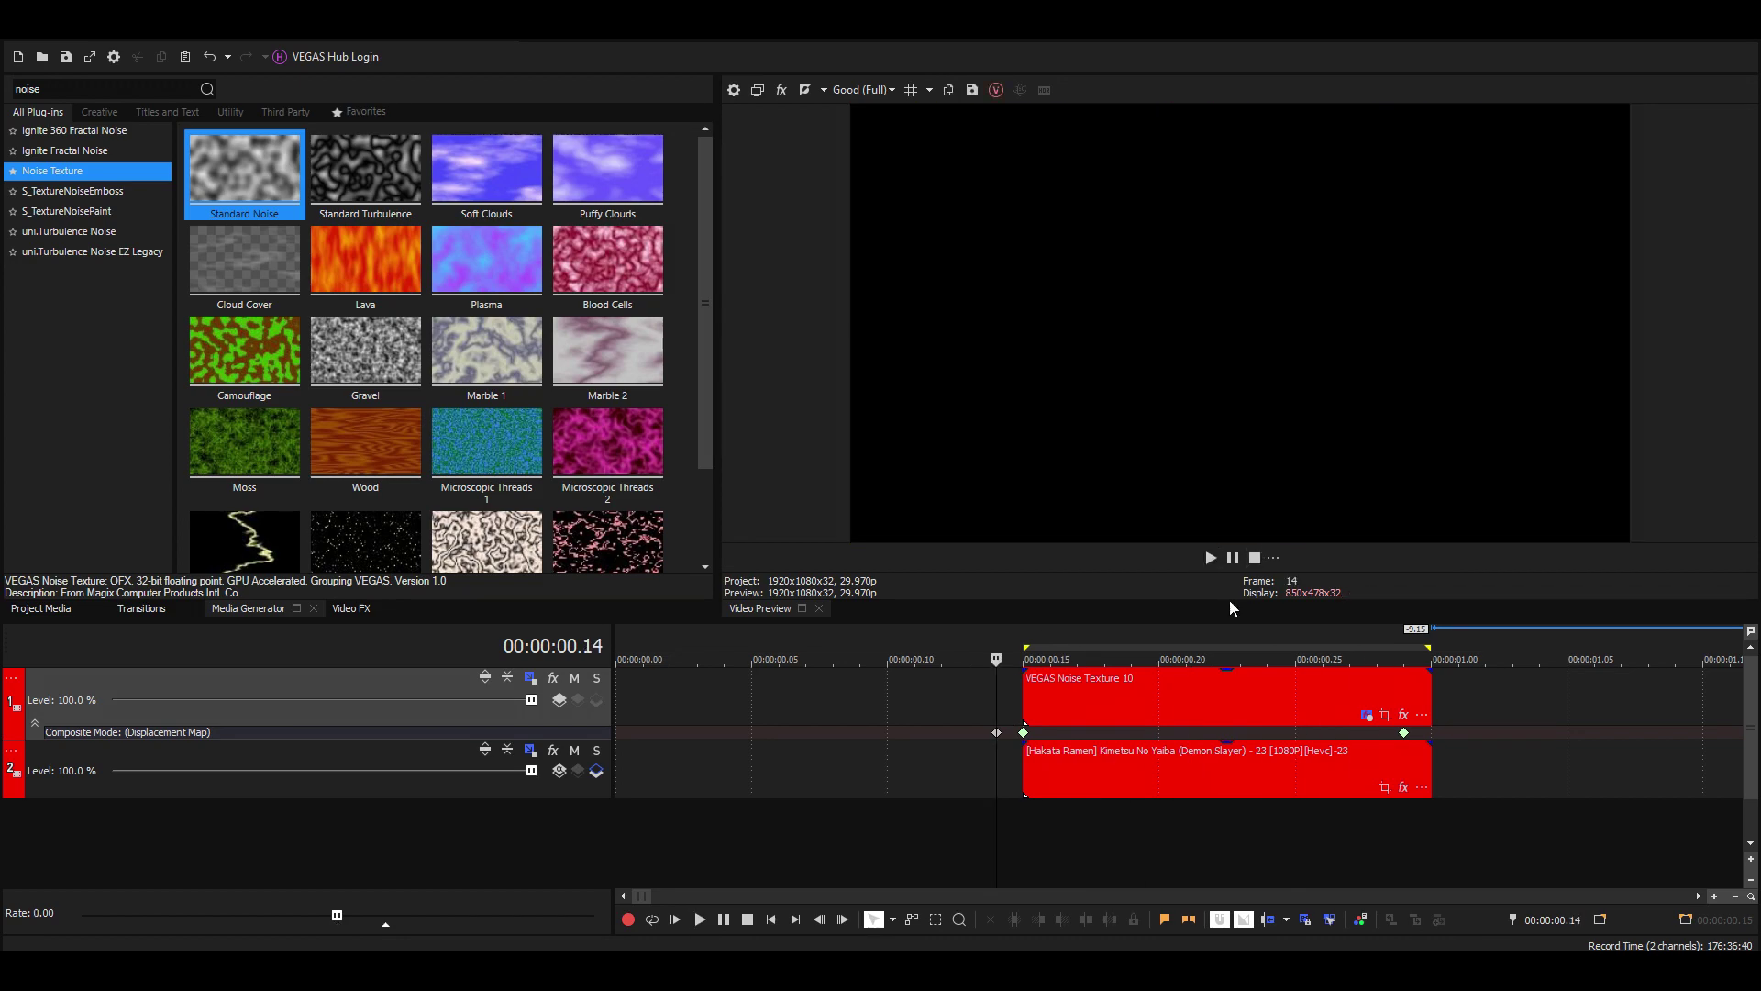
{"action": "key", "text": "space"}
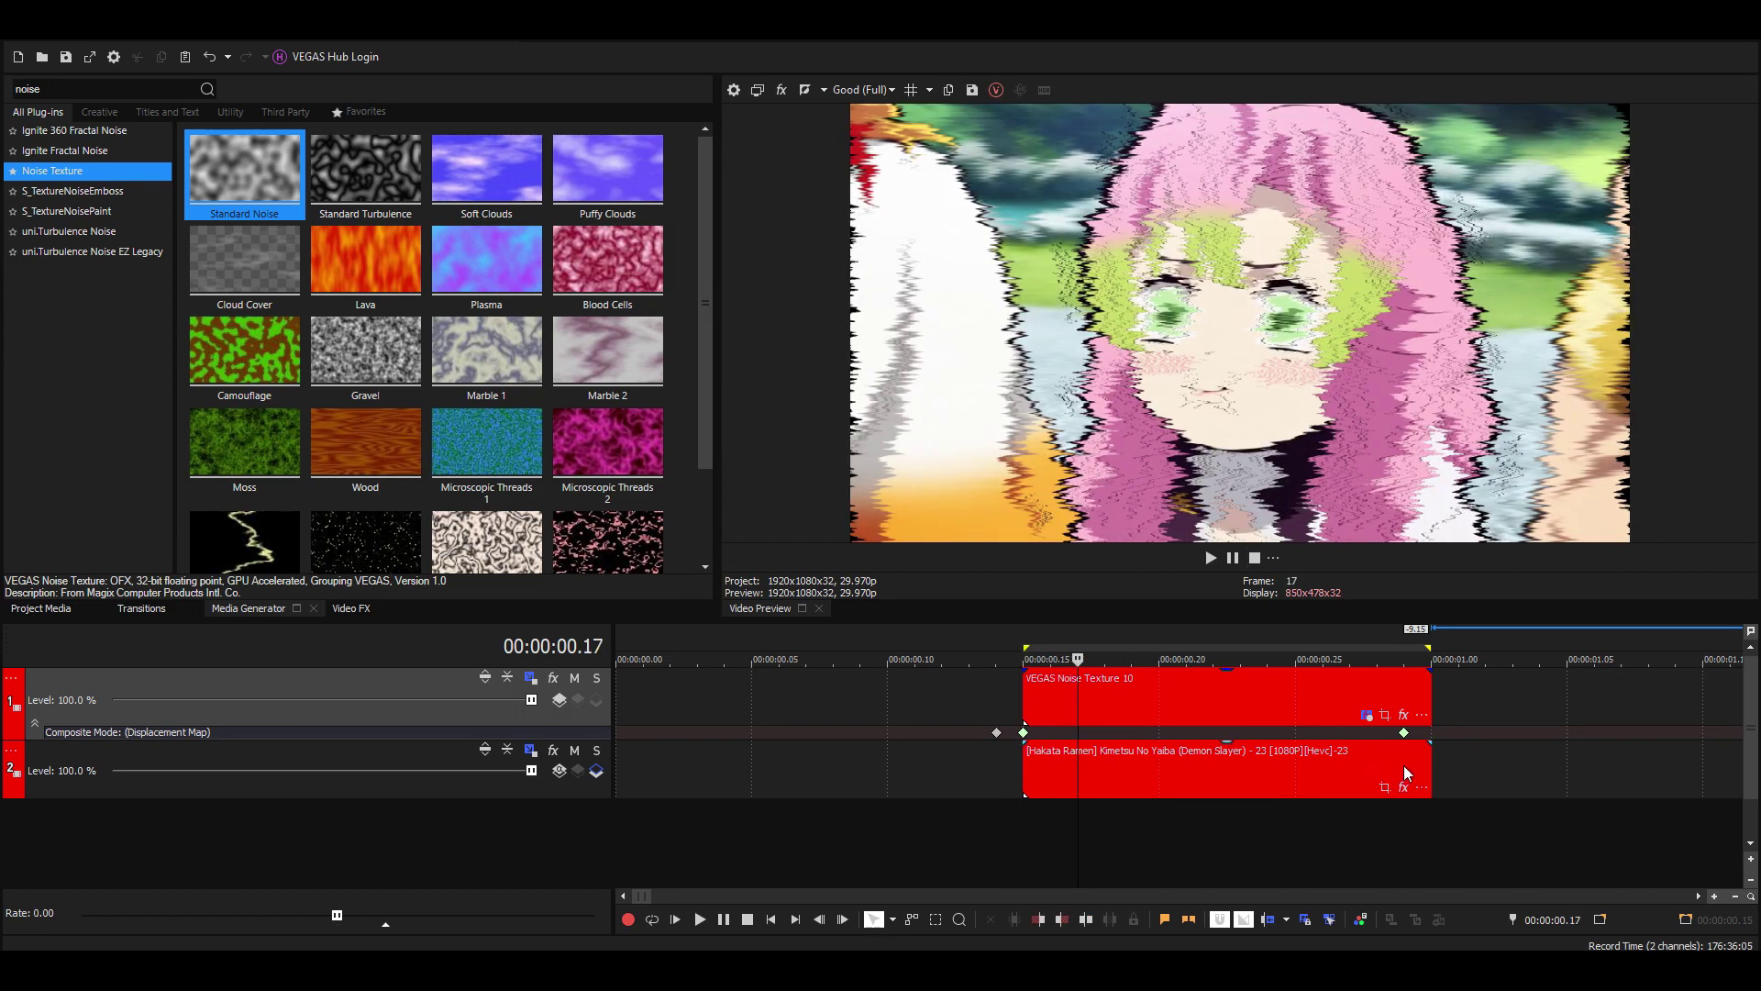
{"action": "left_click_drag", "start_coordinate": [1404, 732], "coordinate": [1050, 732]}
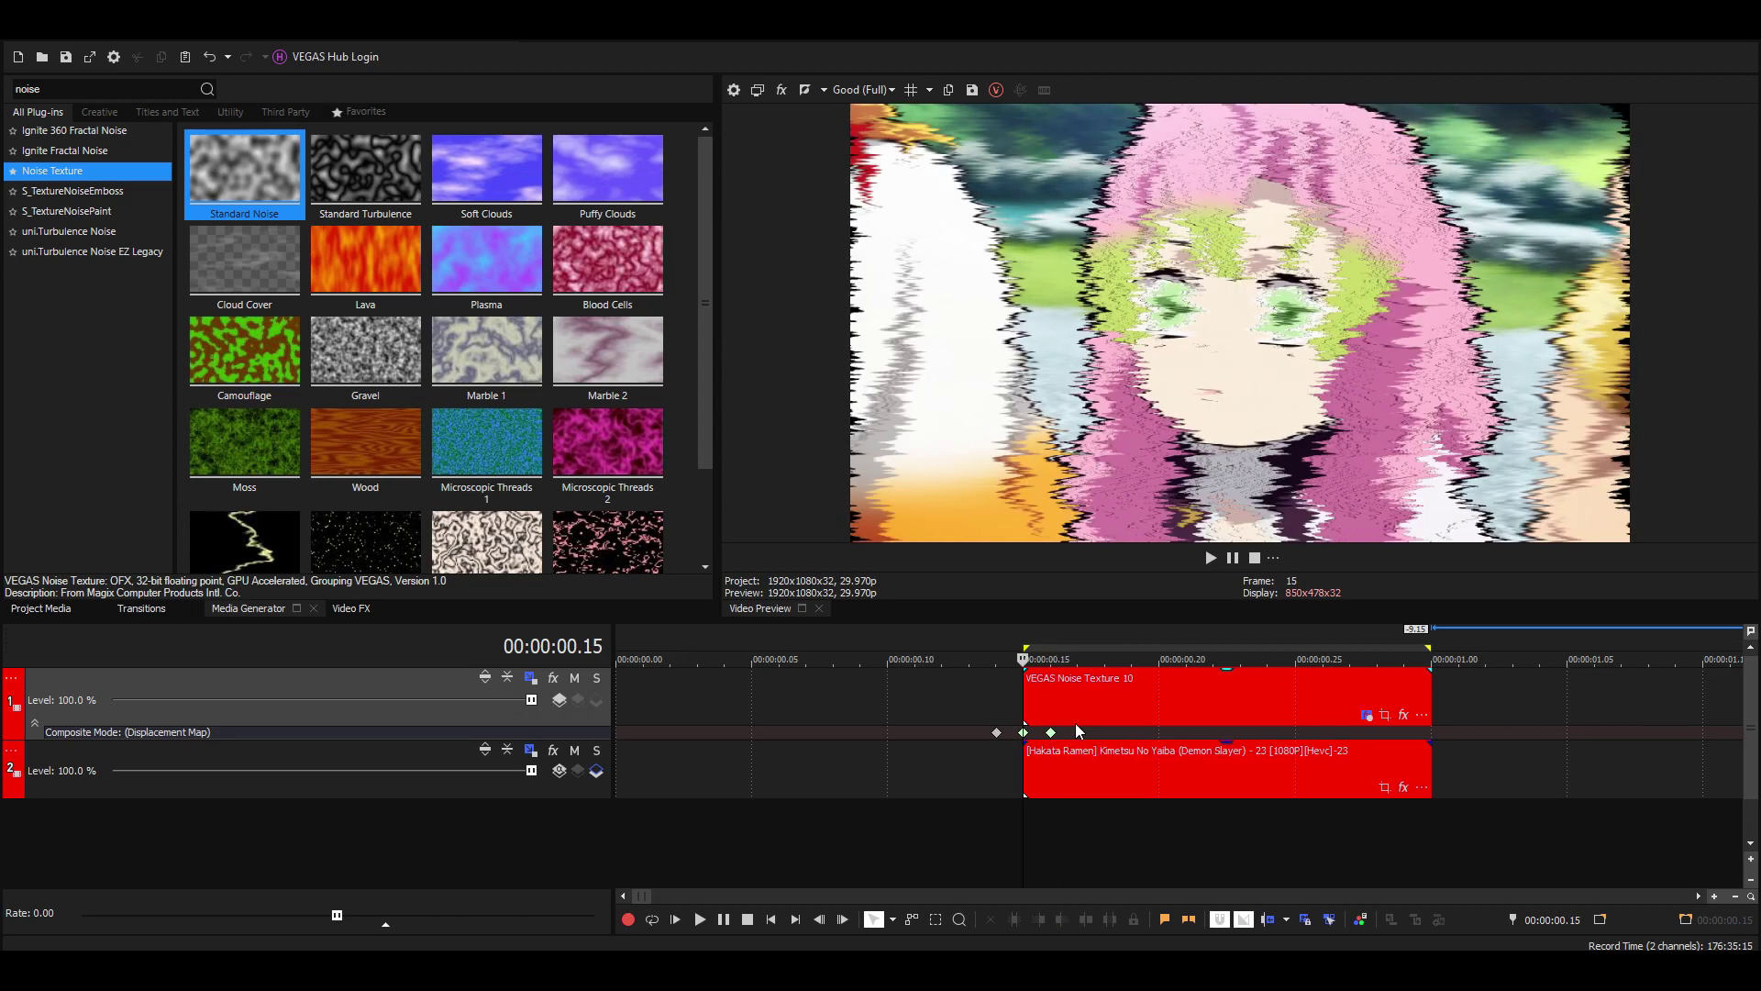
{"action": "key", "text": "Right"}
{"action": "key", "text": "Left"}
{"action": "key", "text": "Left"}
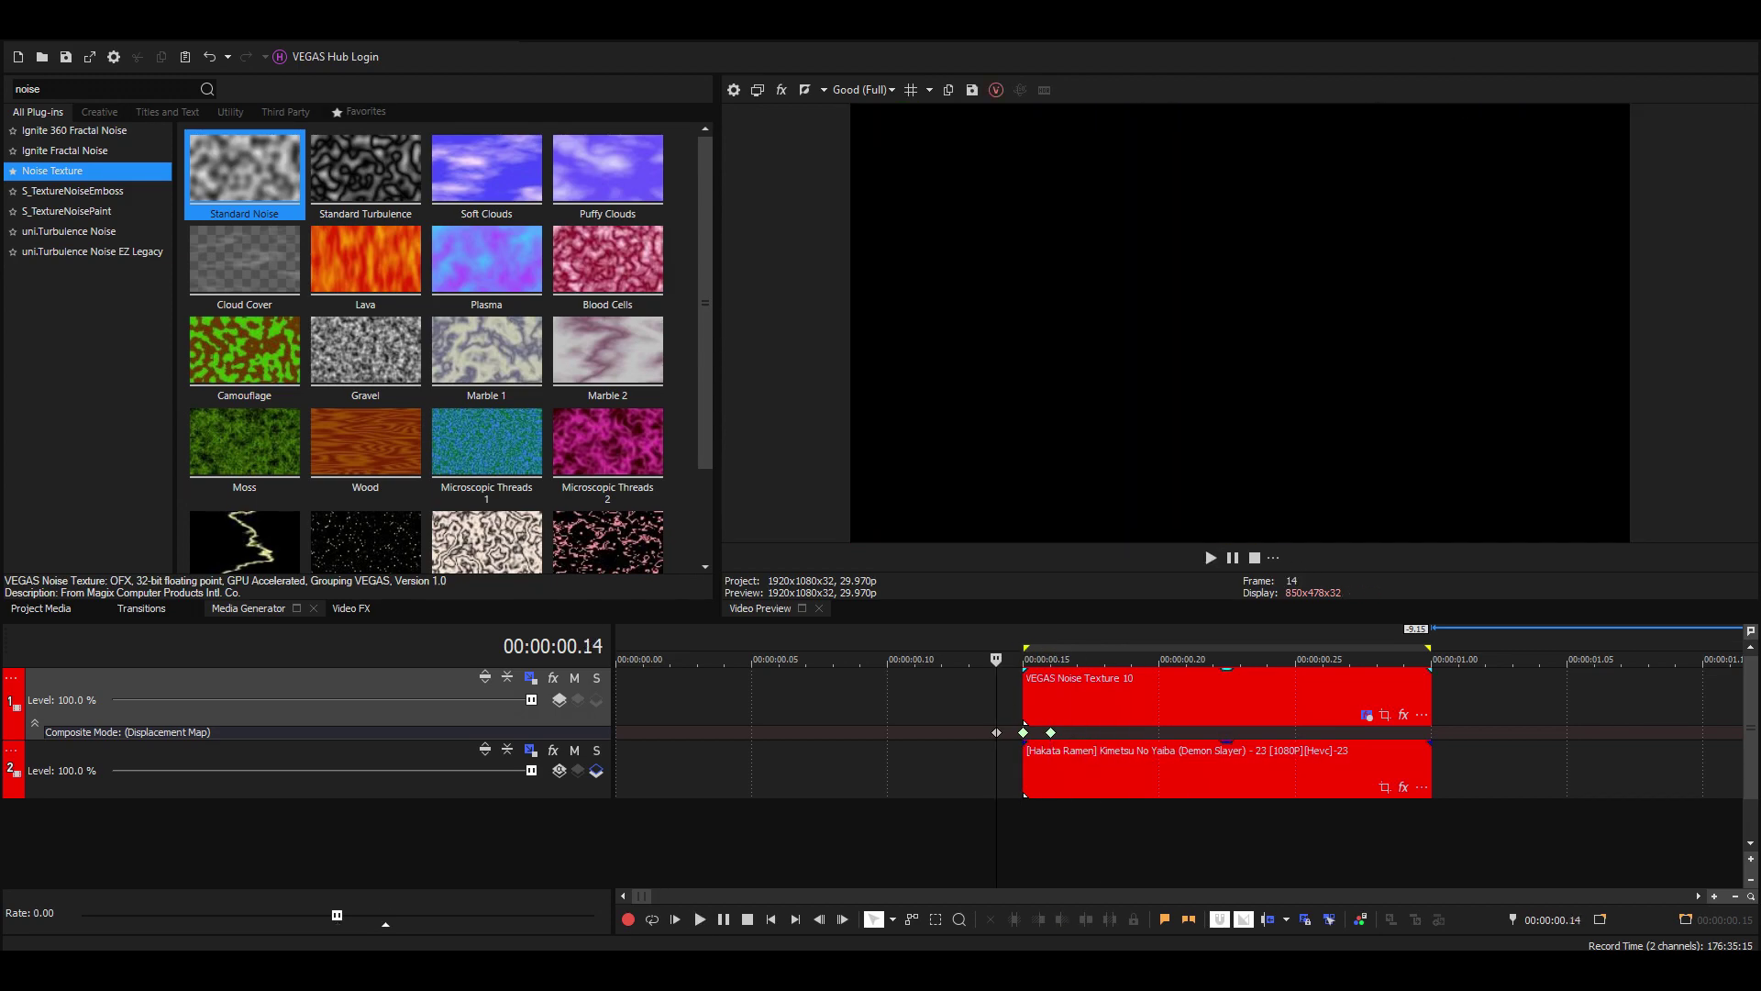
{"action": "key", "text": "Right"}
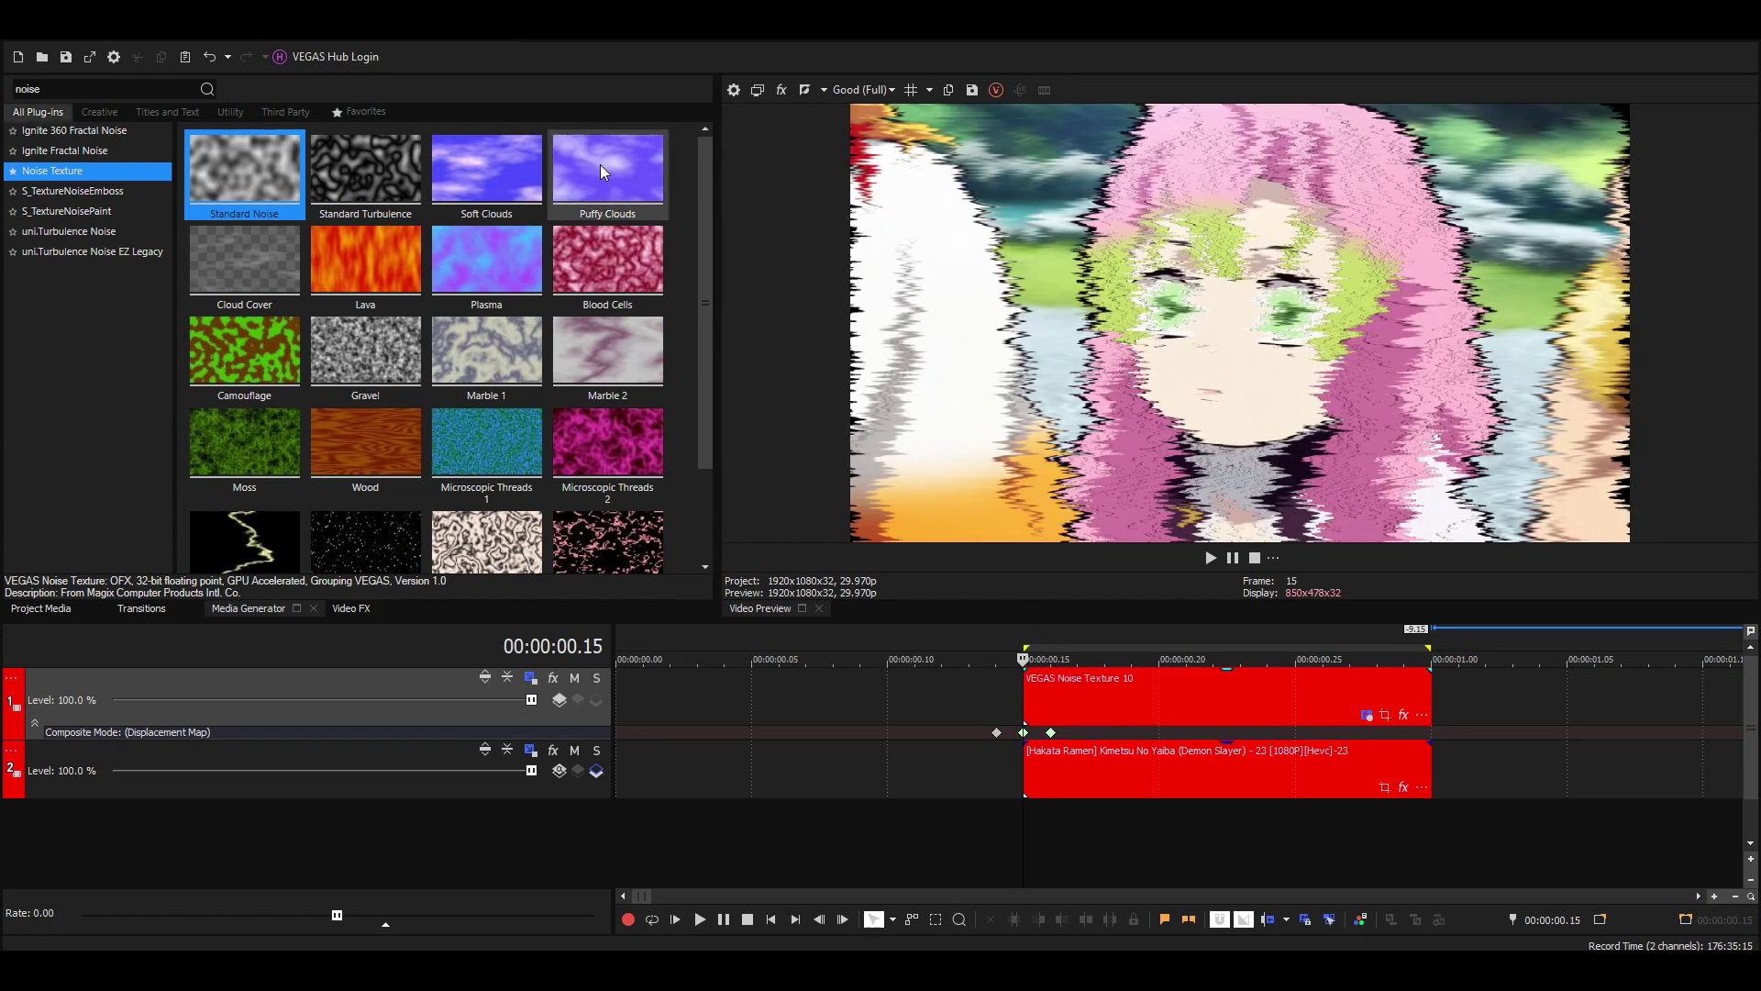
{"action": "left_click_drag", "start_coordinate": [1051, 732], "coordinate": [1431, 732]}
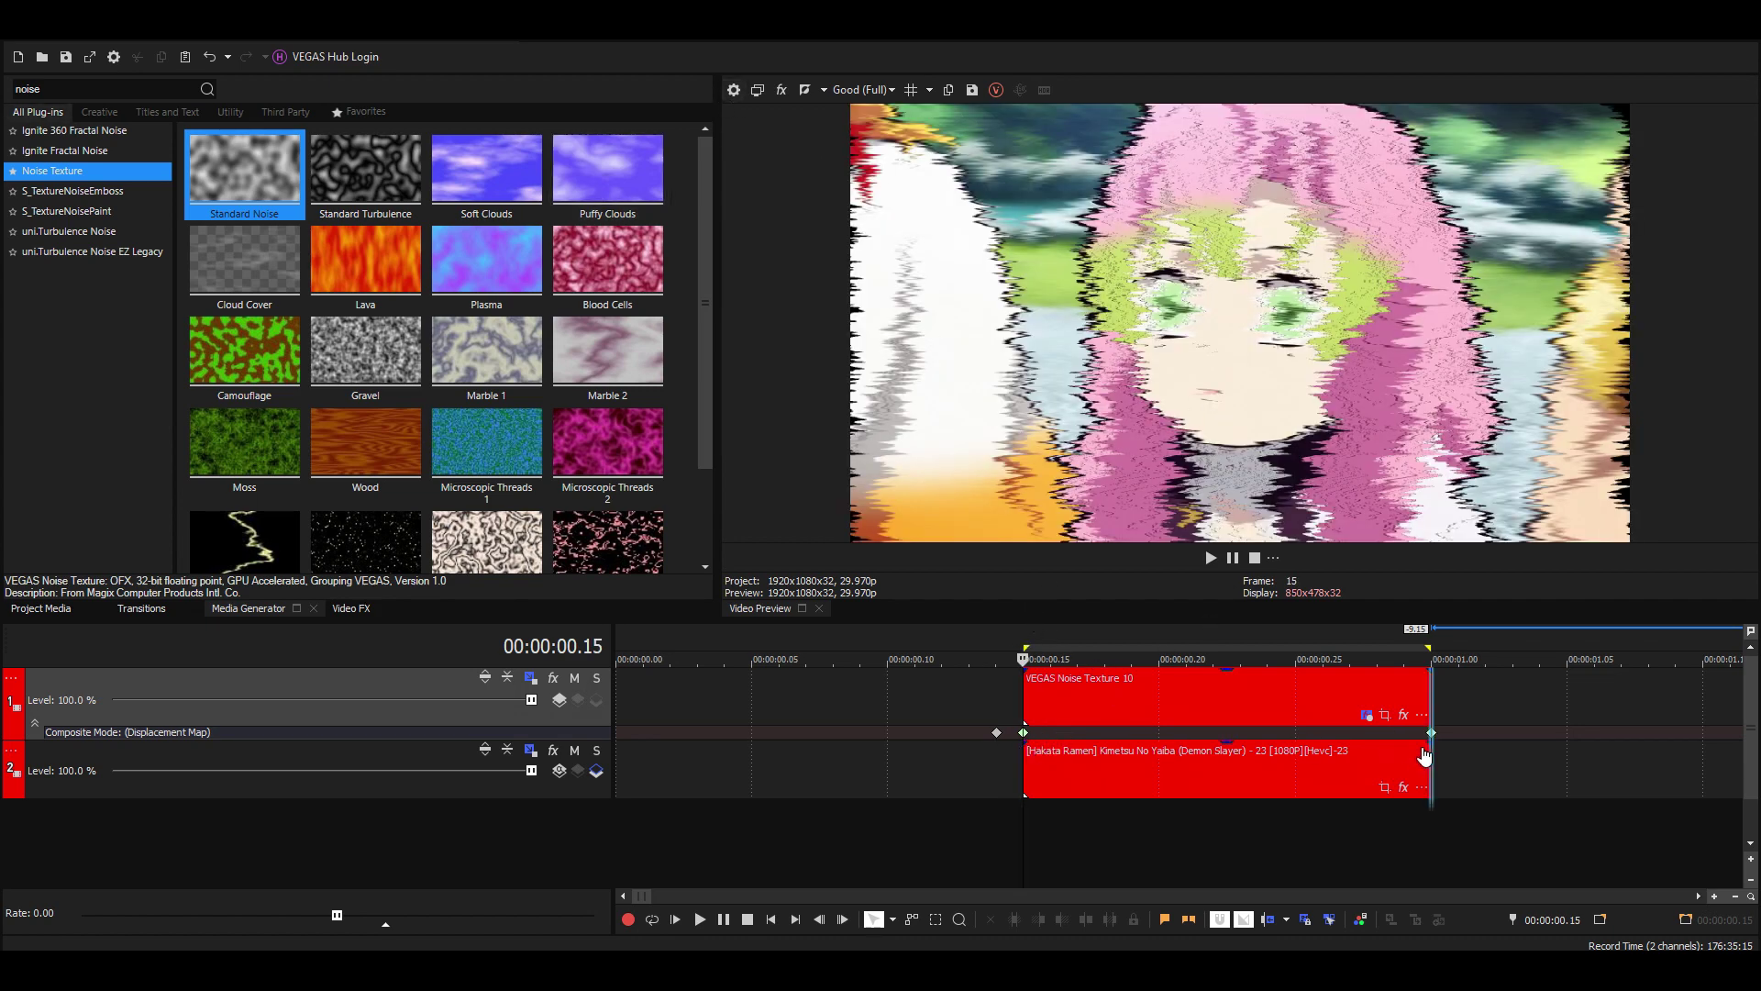
{"action": "key", "text": "Right"}
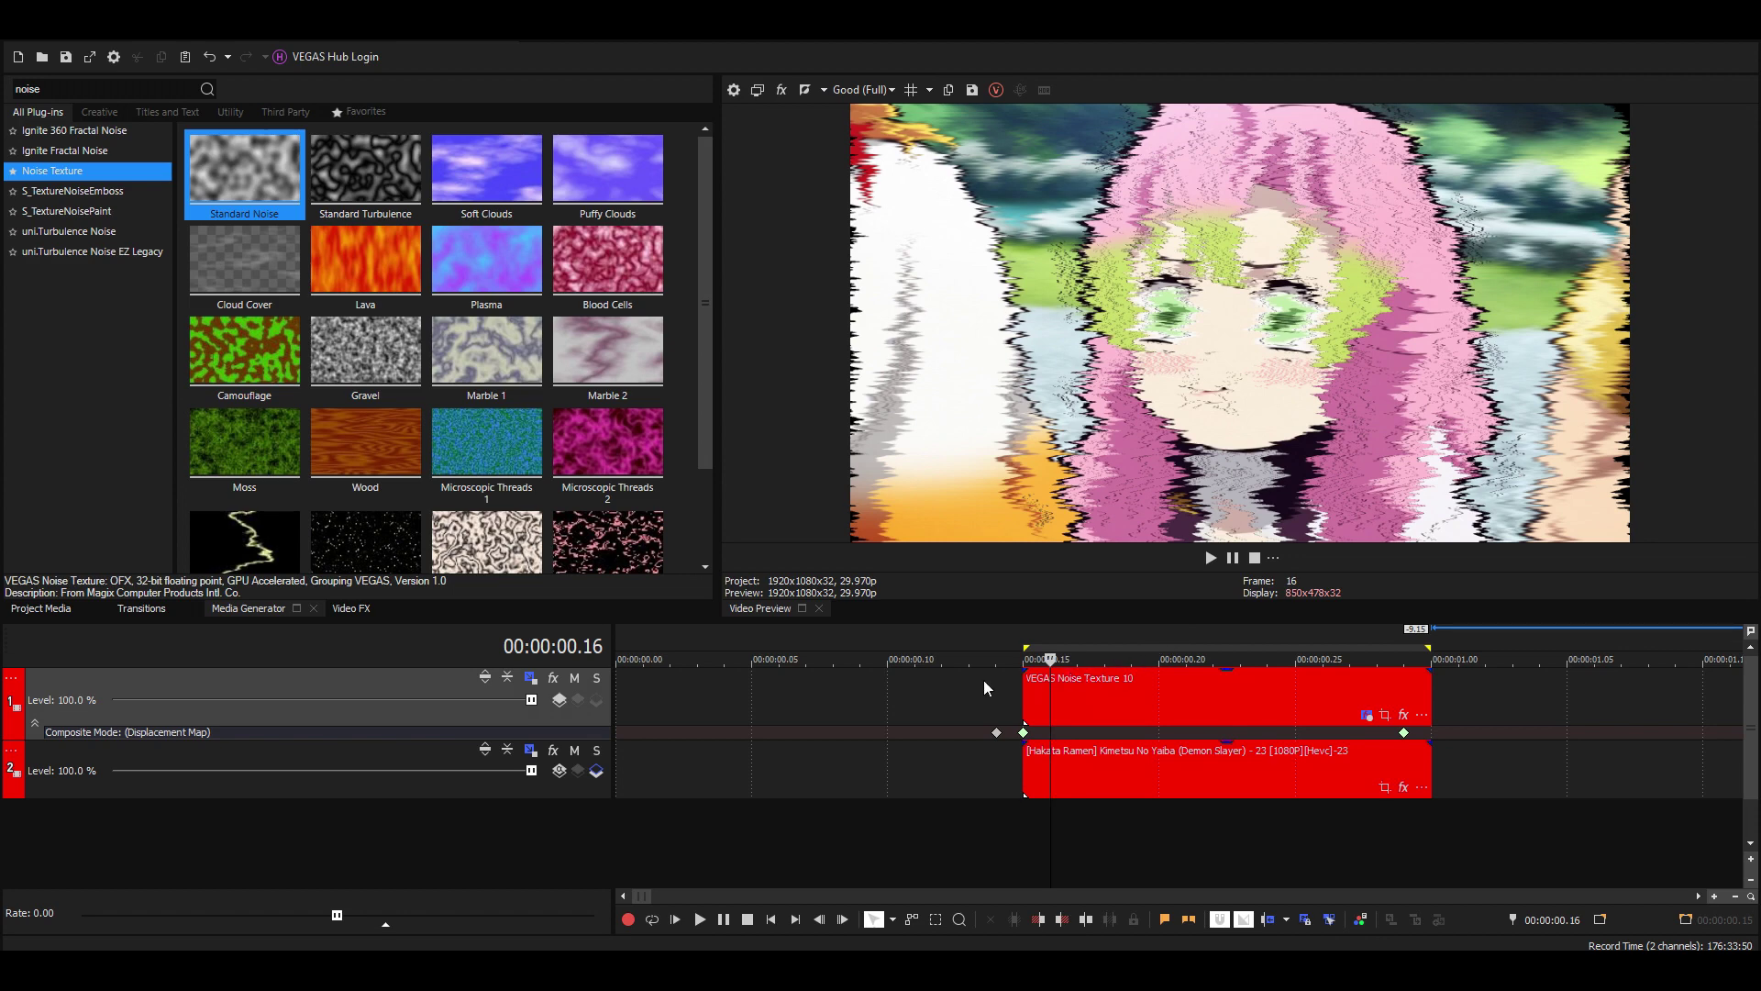
{"action": "key", "text": "Left"}
{"action": "key", "text": "Left"}
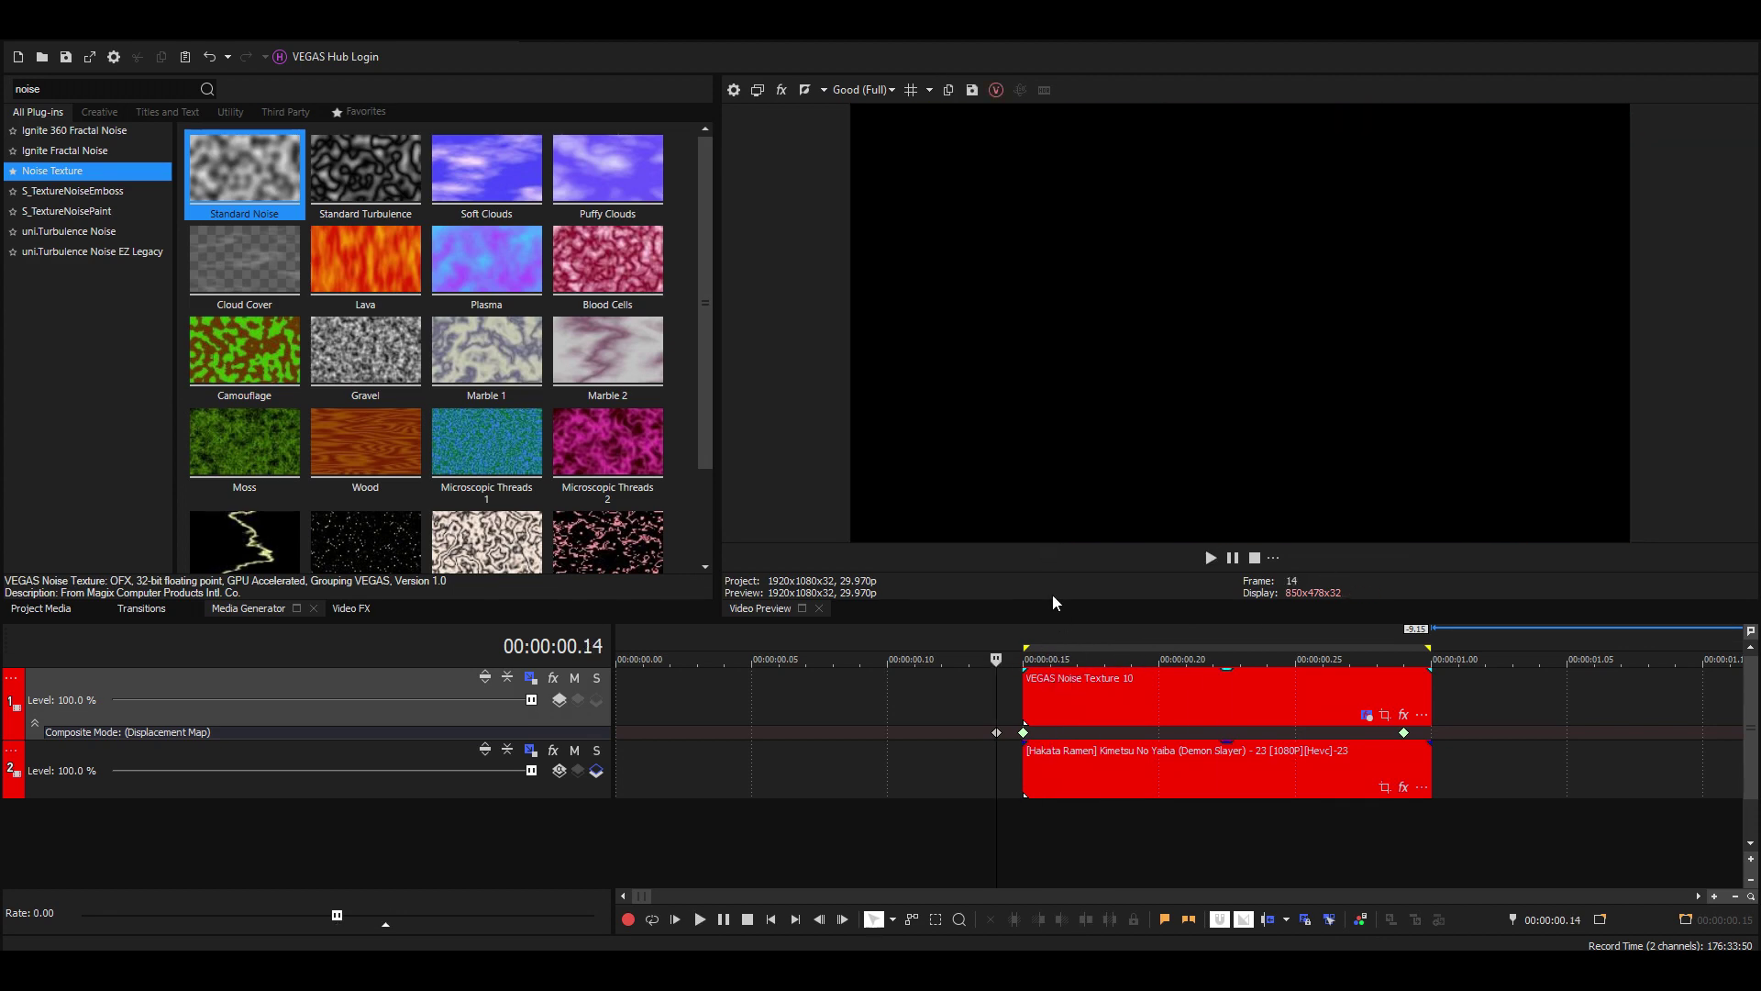
{"action": "left_click", "coordinate": [1213, 635]}
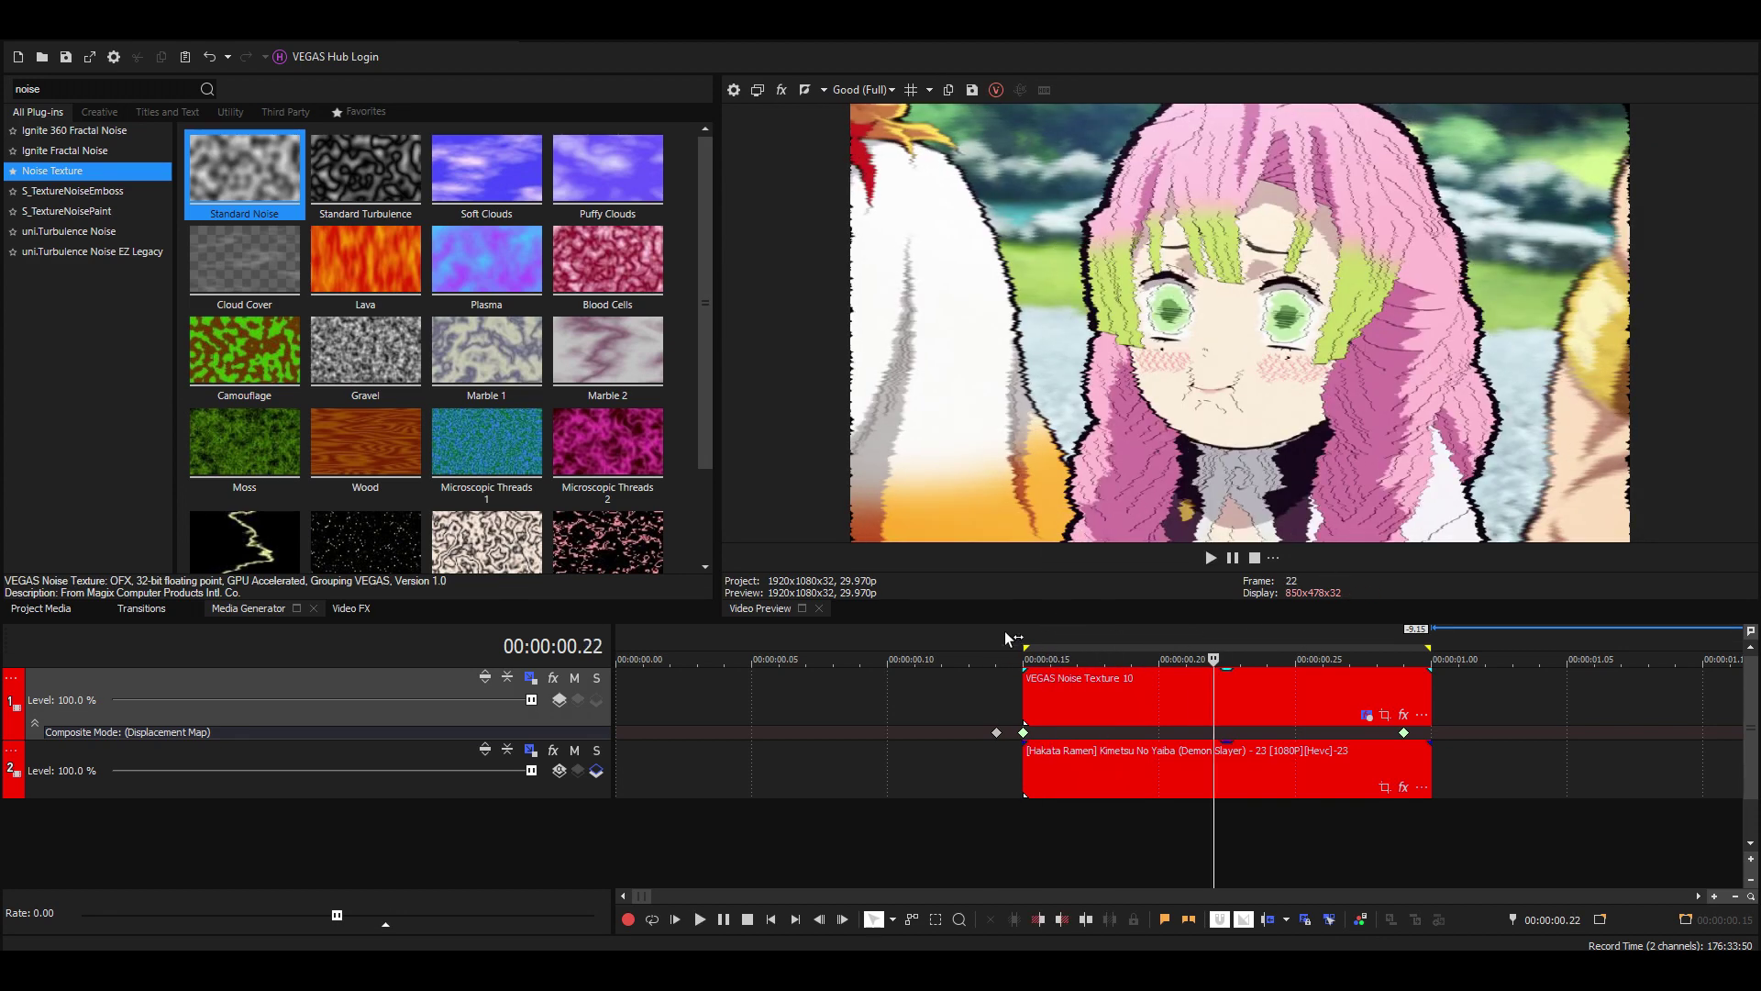
{"action": "key", "text": "space"}
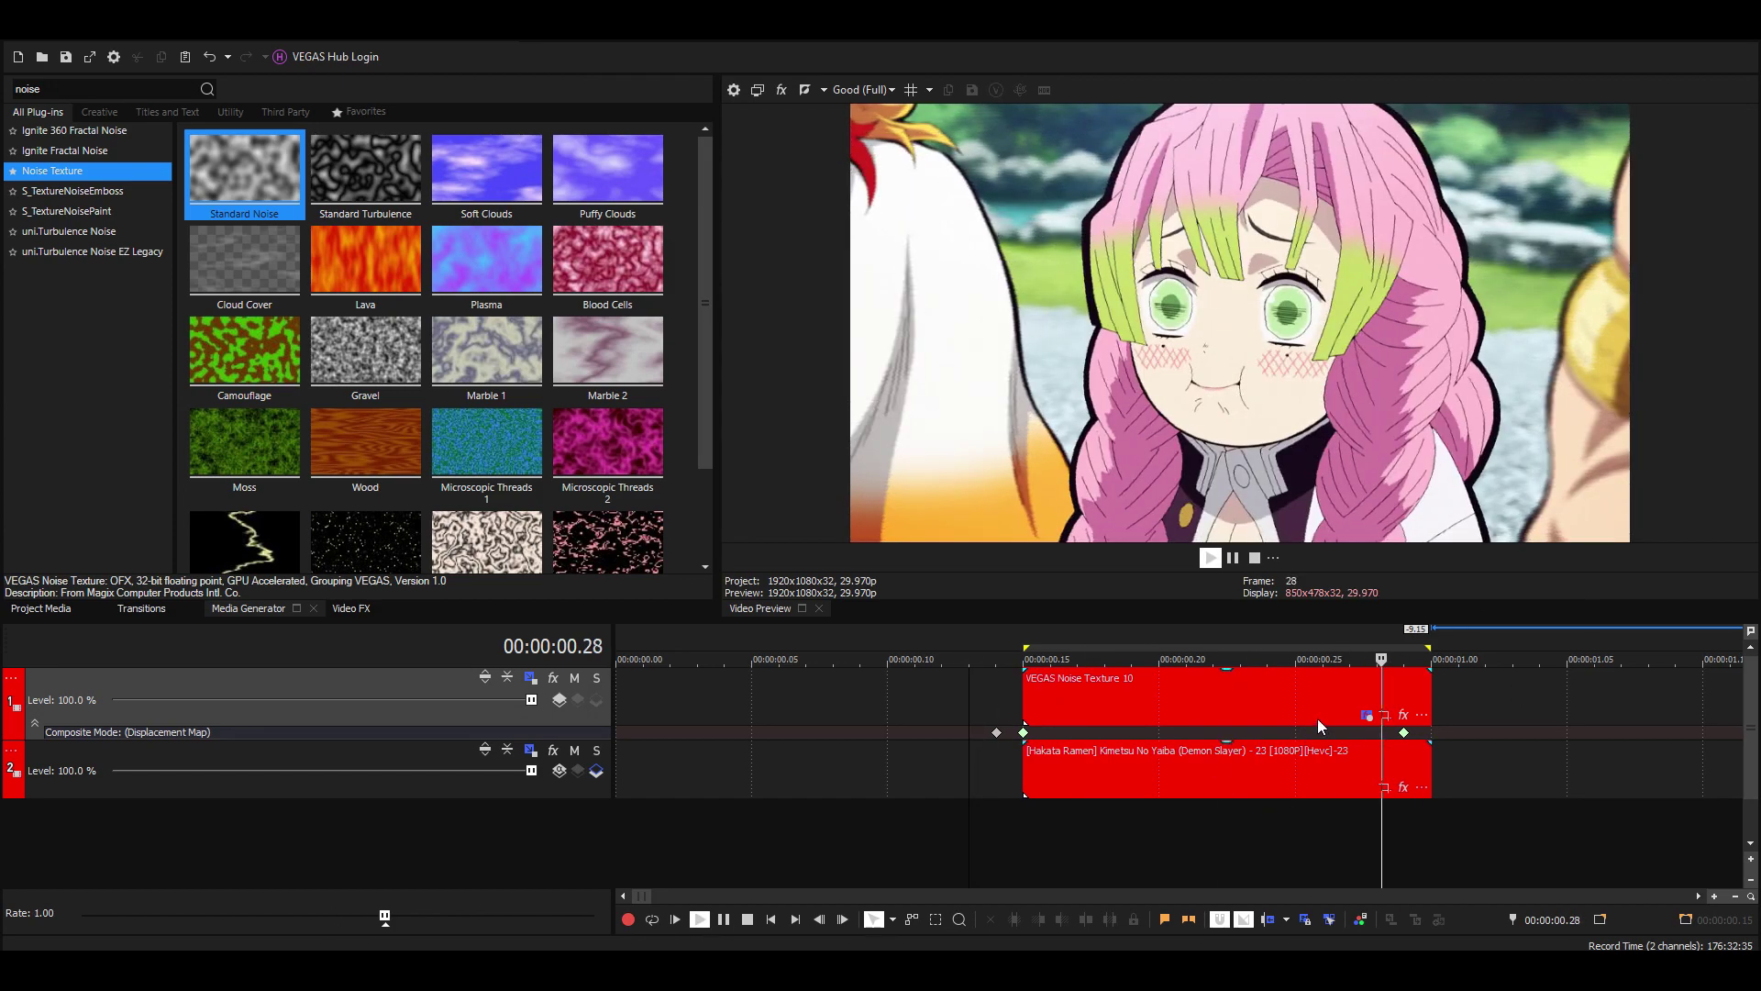
{"action": "key", "text": "space"}
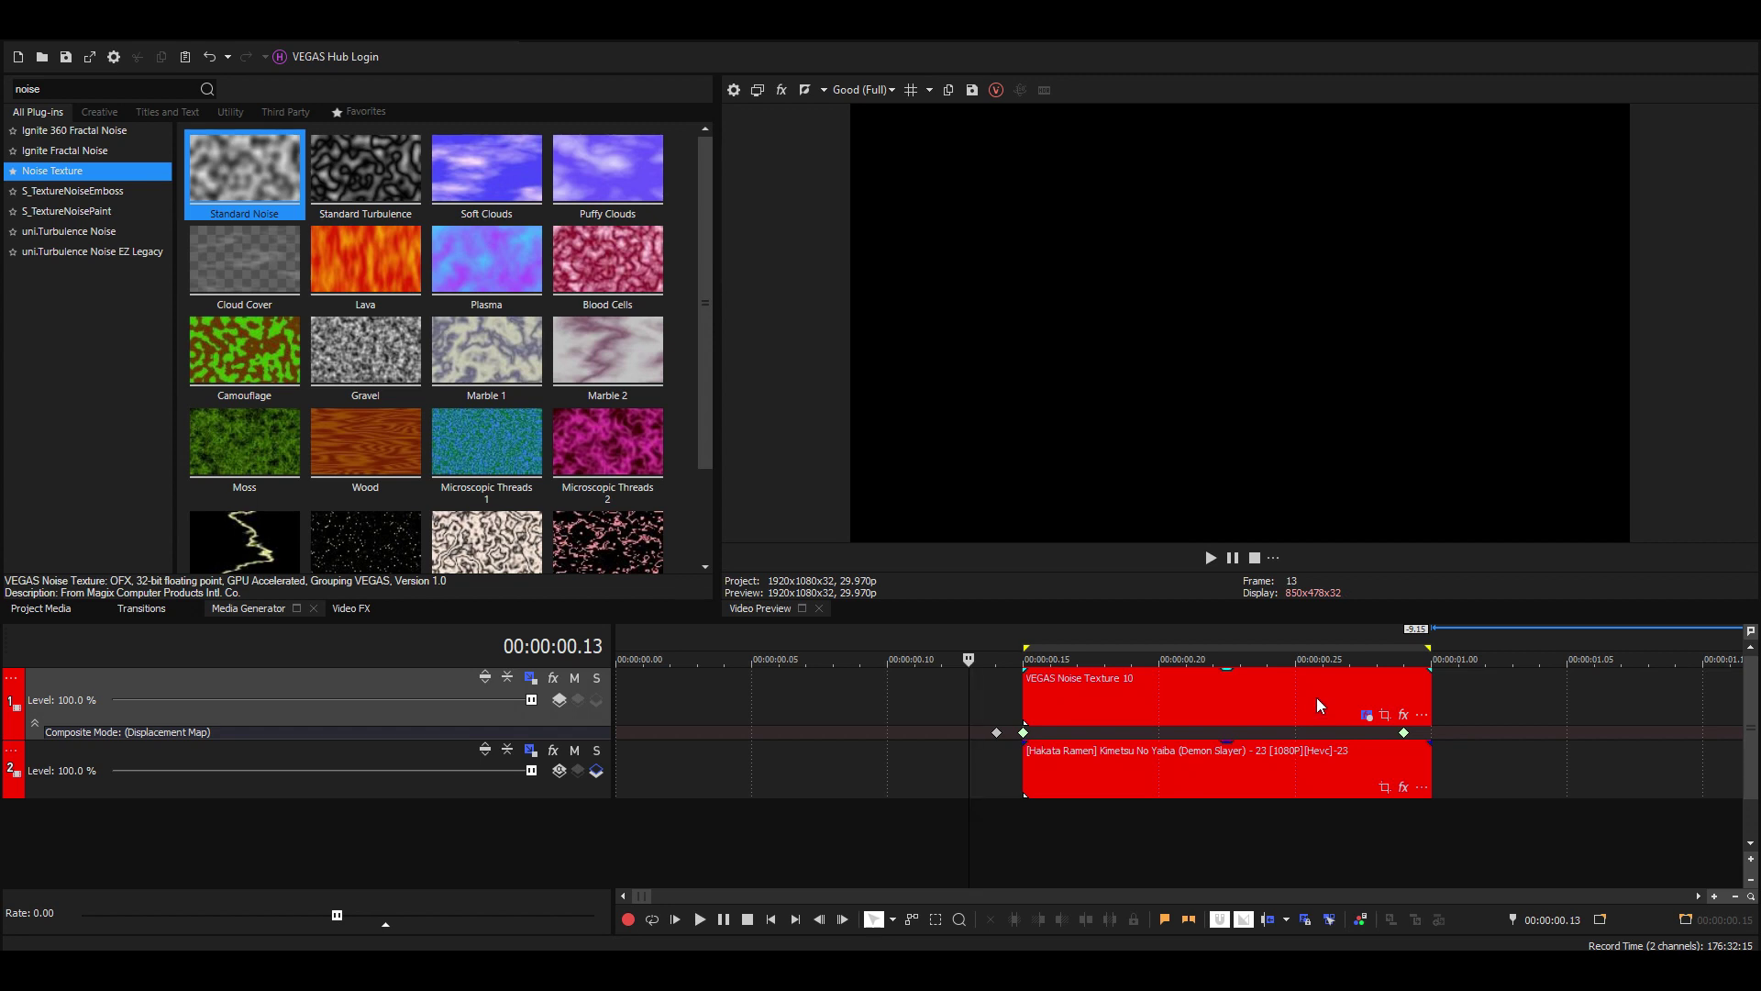